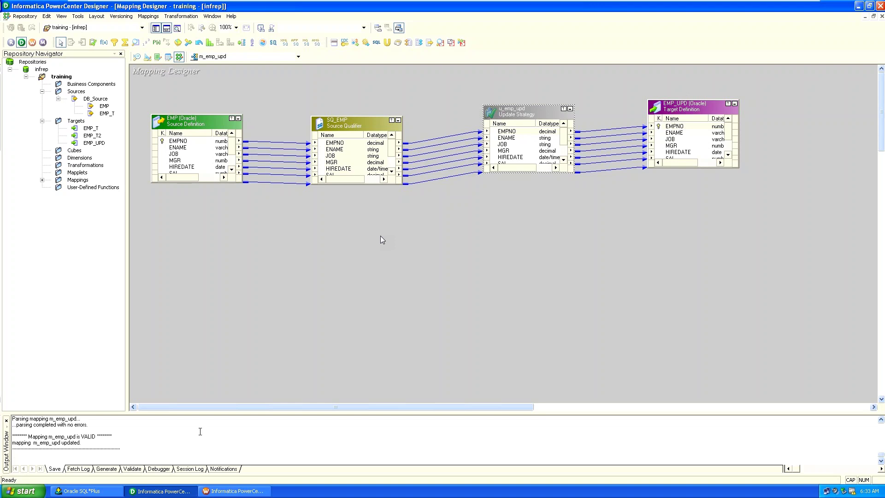
Switch to Informatica PowerCenter Workflow Manager, dismiss the startup tip and close the open wkf_parallelbatch workflow.
click(217, 492)
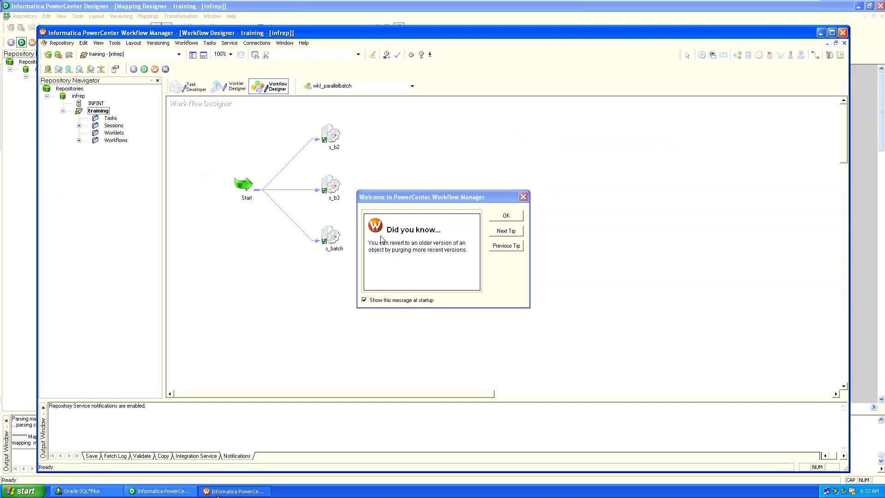
click(505, 216)
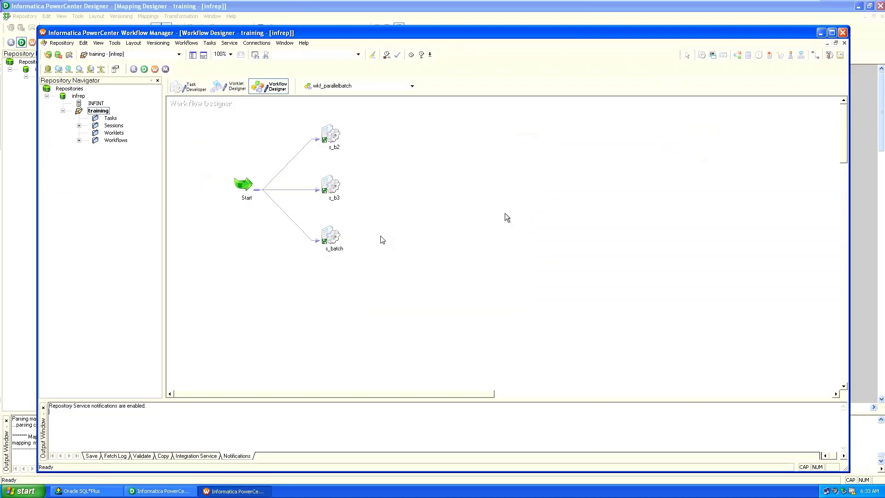
click(191, 44)
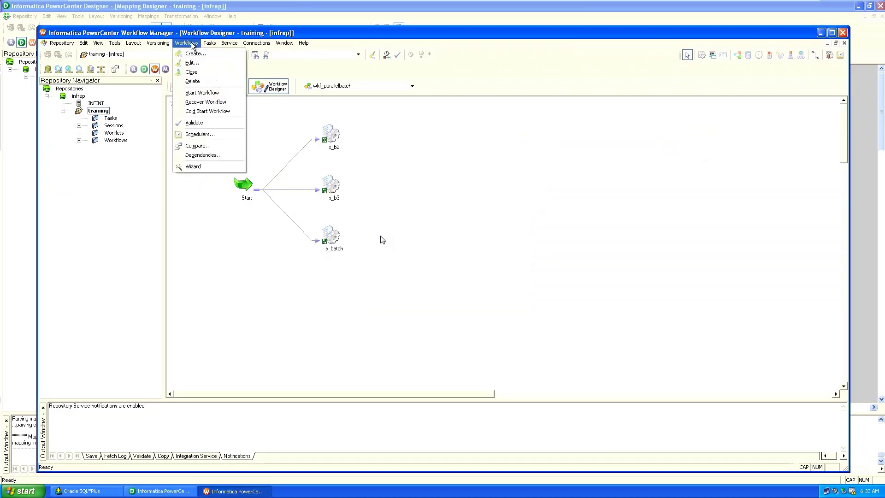
click(192, 72)
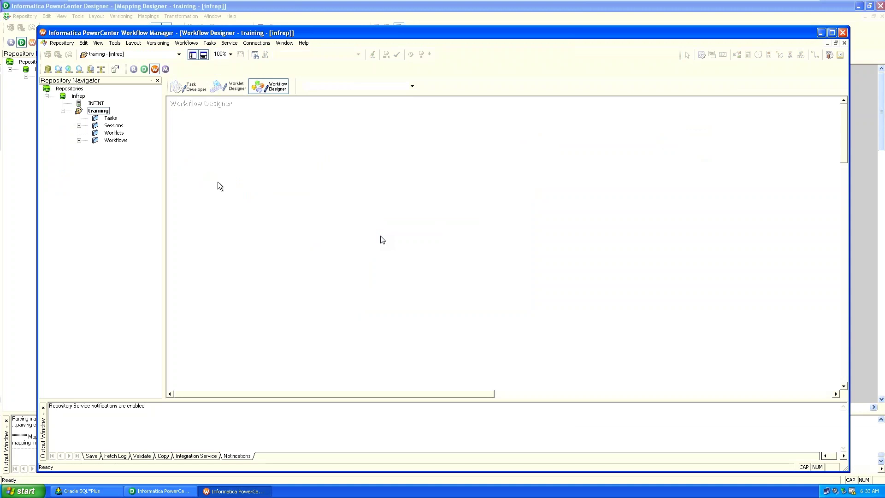
Create a new workflow named WKF_EMP_UPD.
click(195, 44)
click(196, 54)
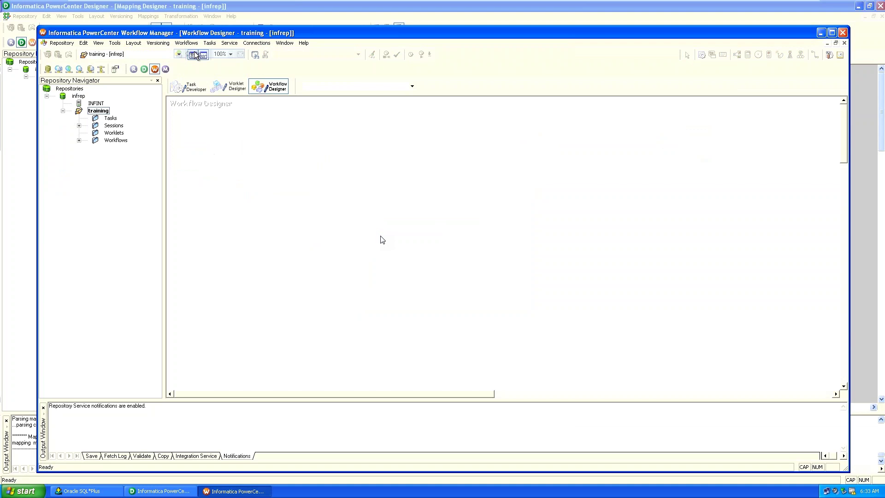
text(WKF_)
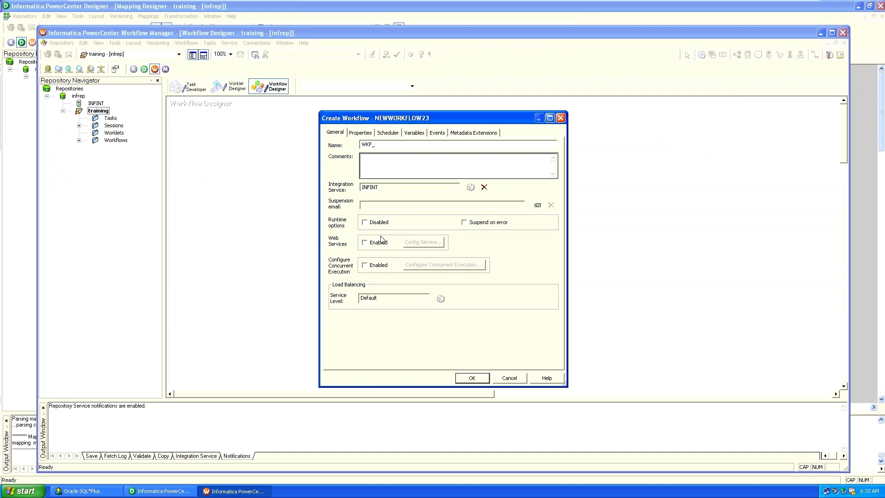
text(EMP_UPD)
key(Return)
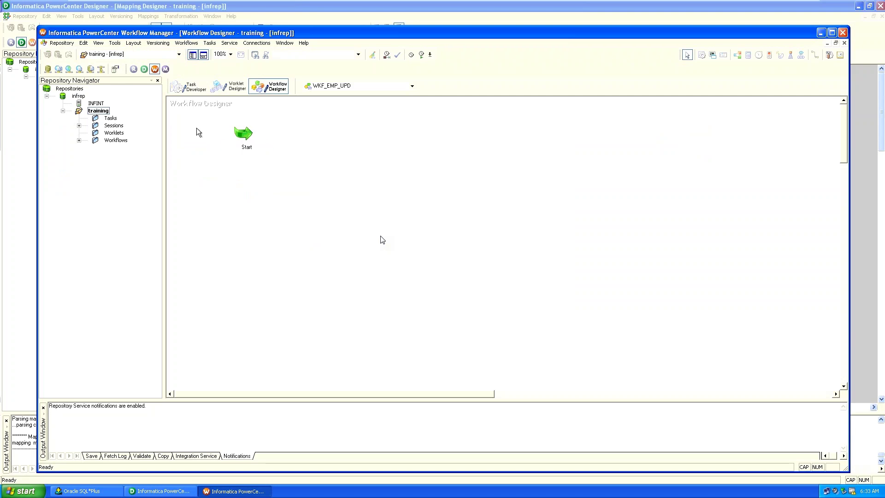
Create a session task named S_EMP_UPD in the workflow and associate it with the m_emp_upd mapping.
click(190, 43)
mouse_move(210, 43)
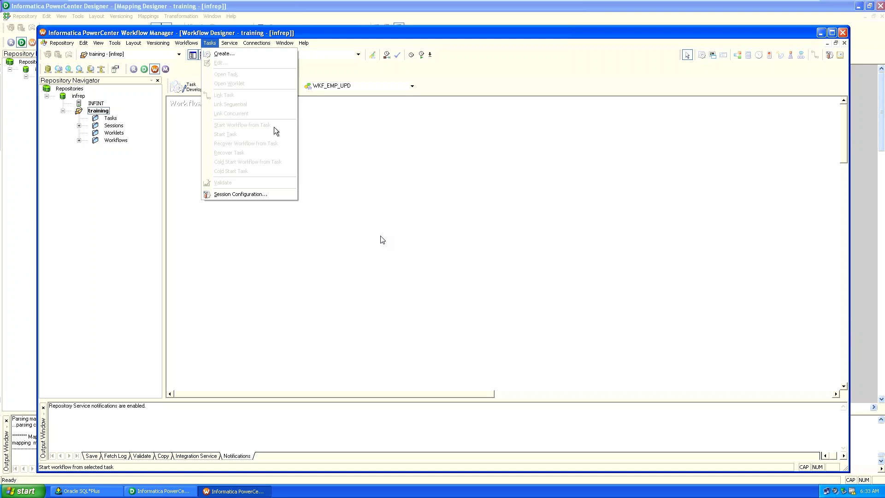
click(260, 54)
key(Tab)
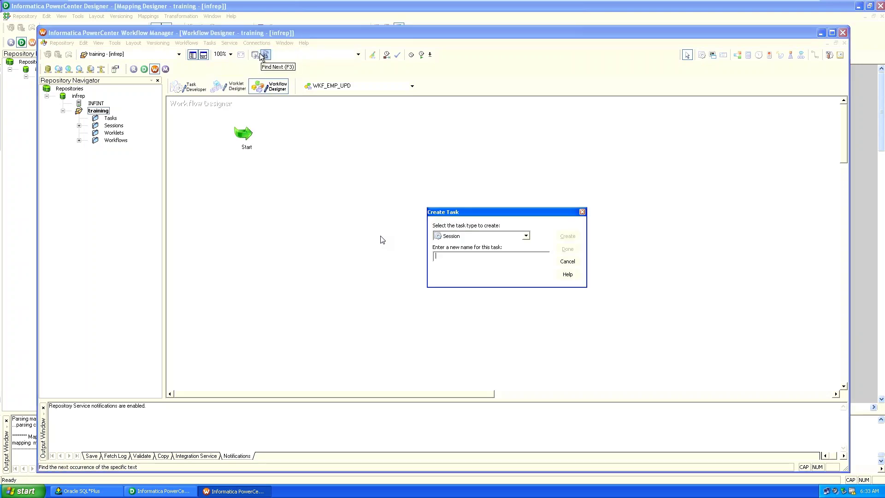
text(S_EMP_UPD)
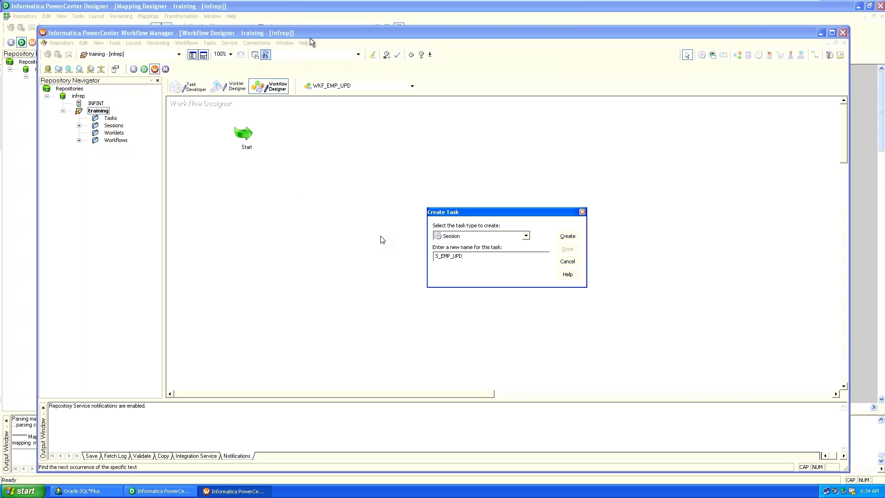
click(562, 236)
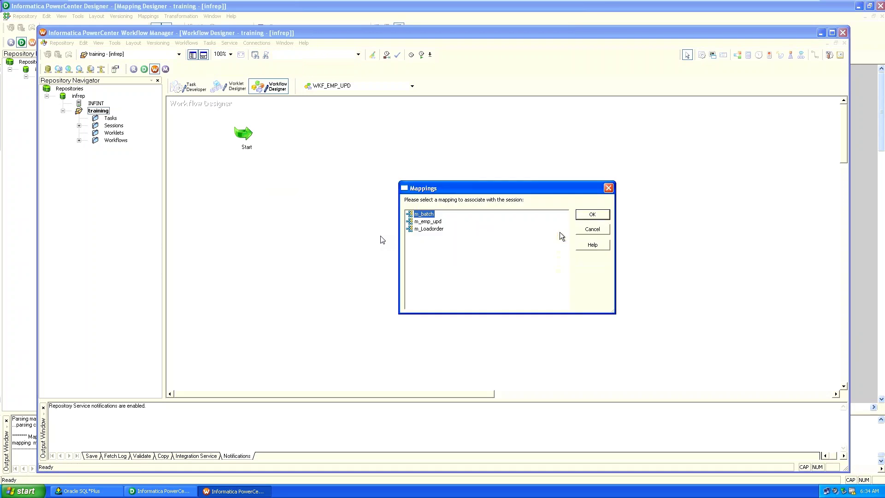
double_click(429, 222)
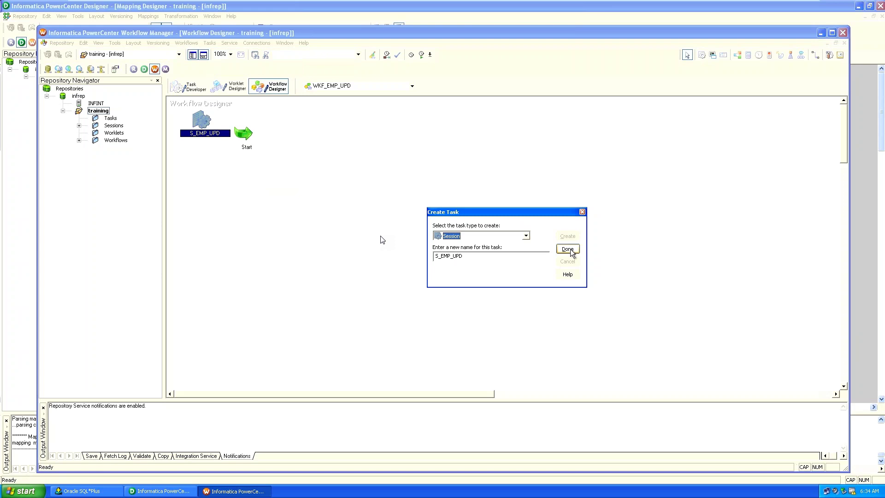
click(571, 250)
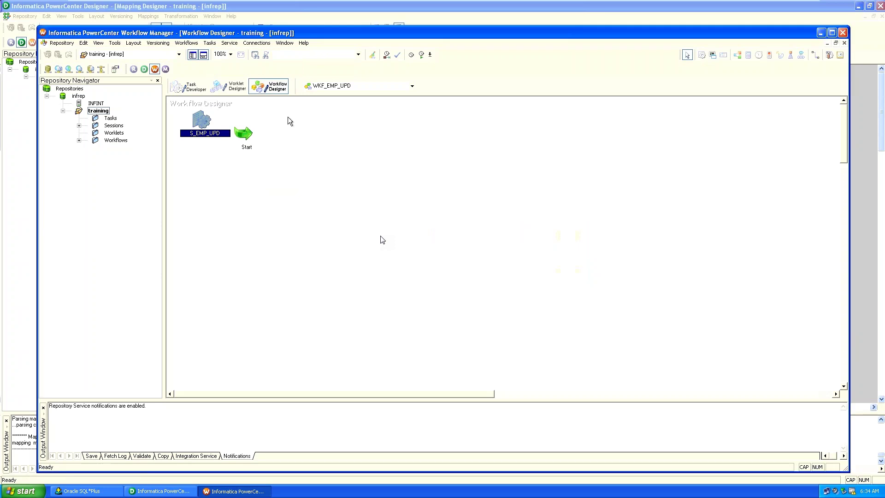
Place S_EMP_UPD to the right of the Start task, link Start to it and save the workflow.
drag(201, 121, 376, 134)
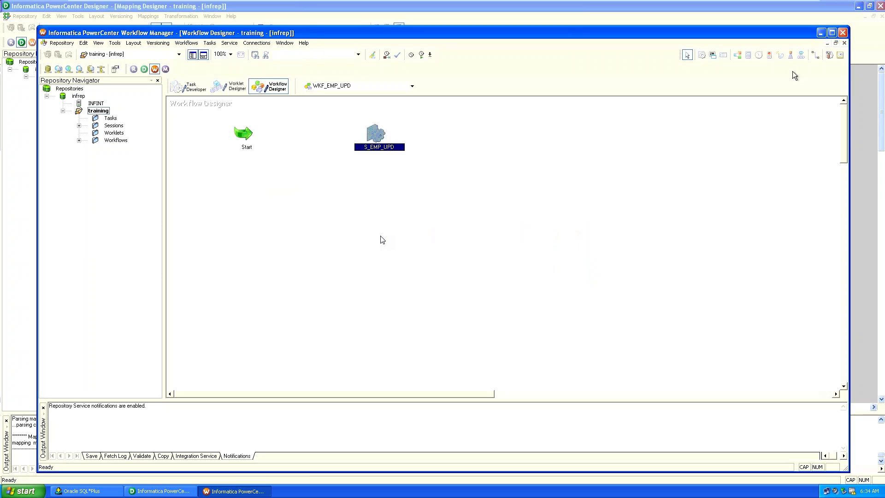
click(816, 54)
drag(249, 134, 371, 139)
key(ctrl+s)
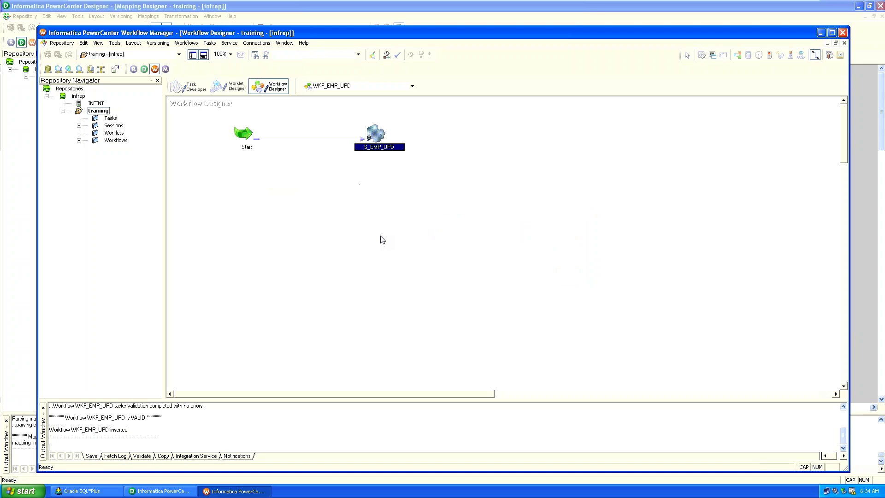
Open the S_EMP_UPD session for editing and set its Treat source rows as property to Data driven.
double_click(369, 139)
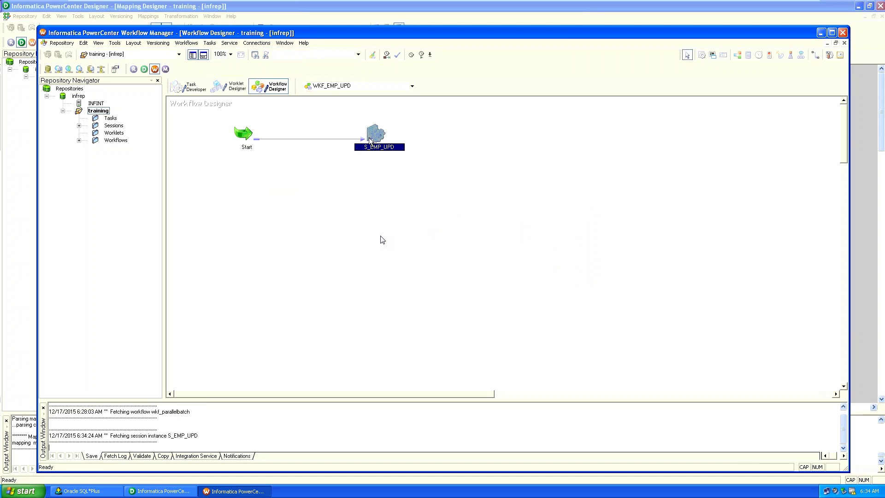
click(339, 148)
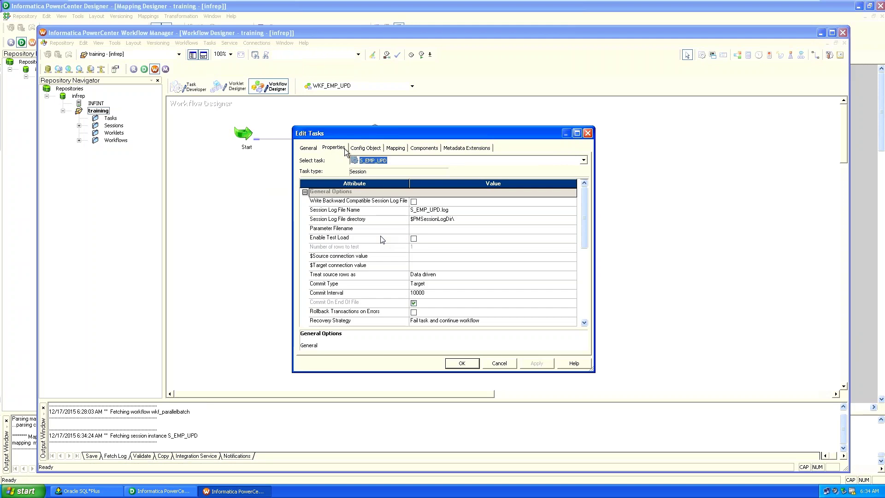
click(583, 324)
double_click(583, 323)
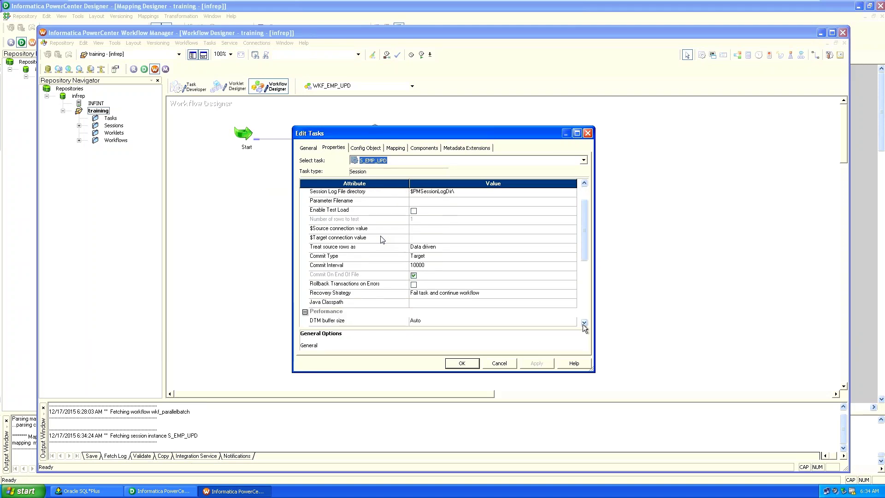
click(469, 248)
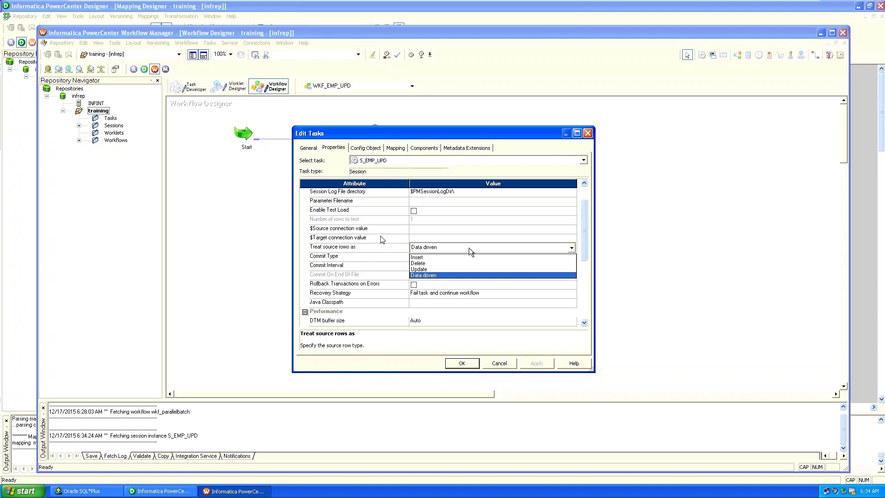
click(469, 247)
click(469, 247)
click(469, 248)
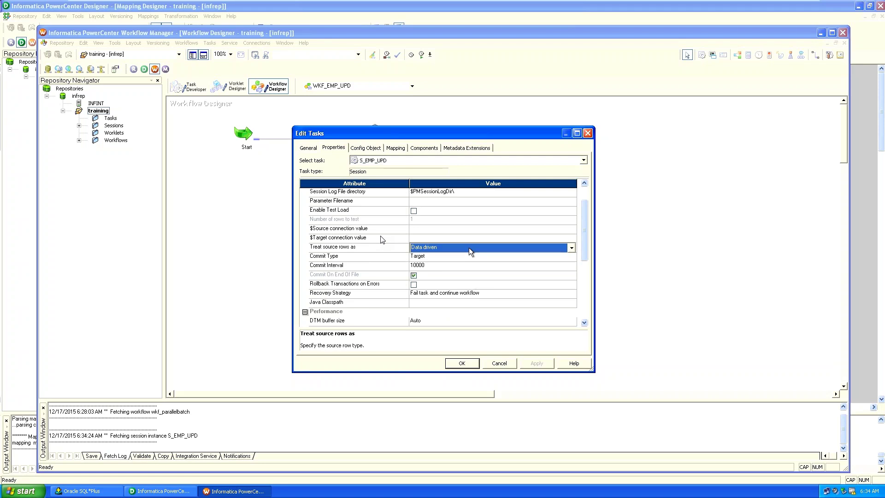
click(469, 248)
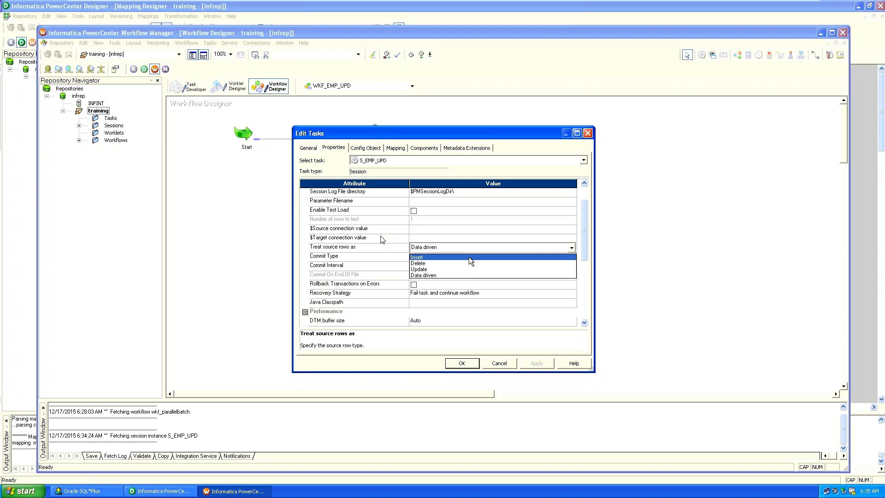
click(505, 276)
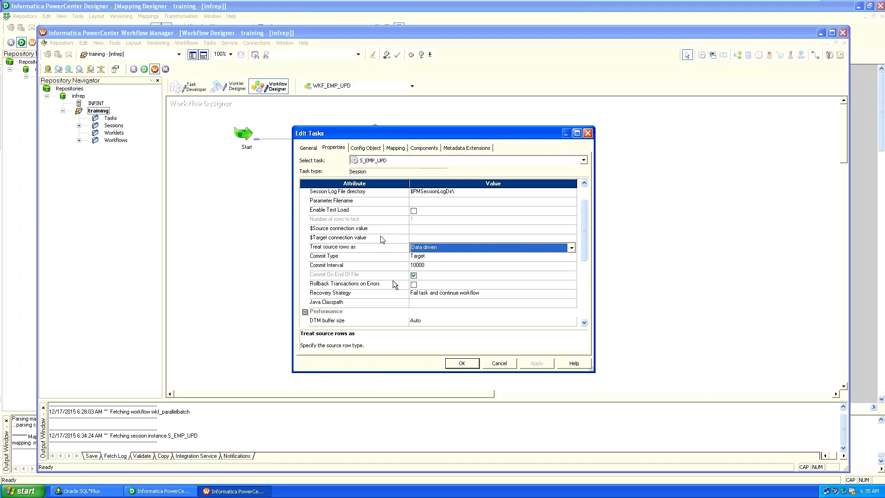
Review the SQ_EMP source in the session's mapping settings and set the EMP_UPD target's load type to Normal.
click(397, 148)
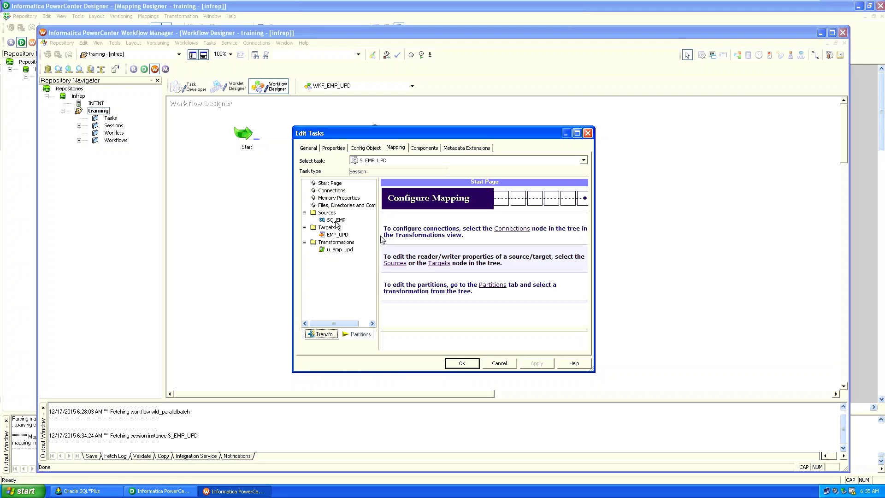
click(336, 221)
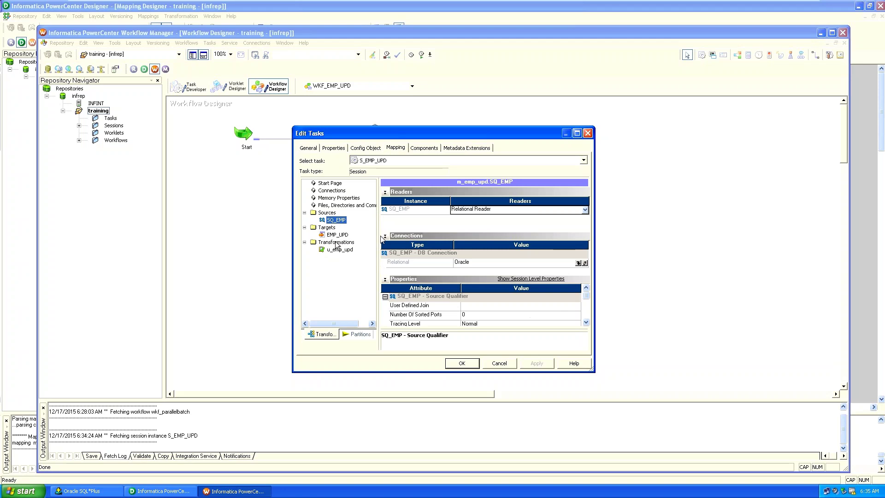
click(333, 236)
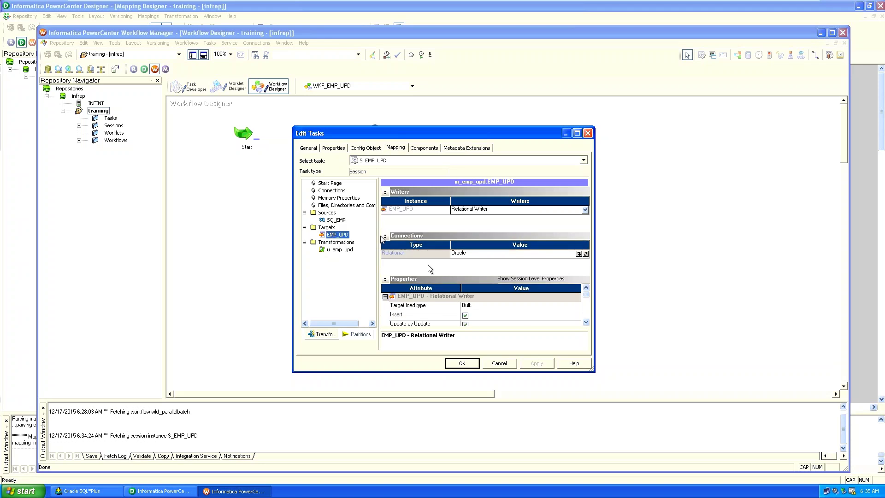
click(468, 306)
click(470, 316)
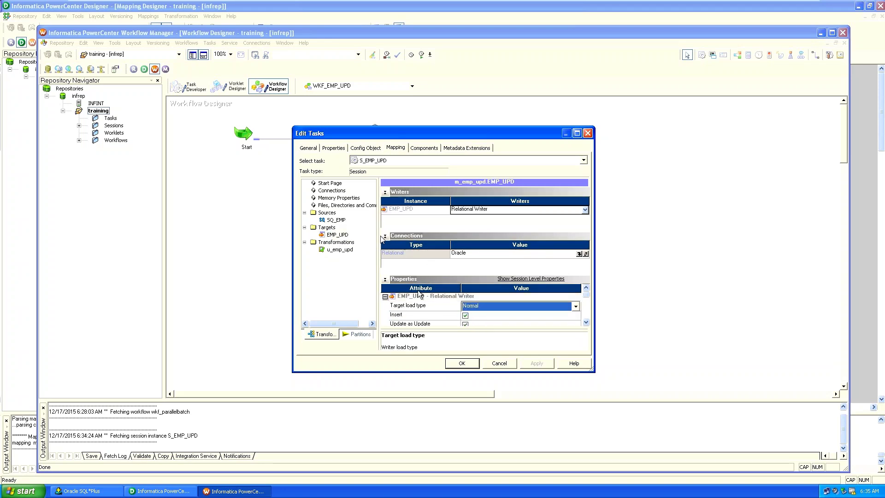
Review the u_emp_upd update strategy properties, apply the session changes and save the workflow.
click(340, 249)
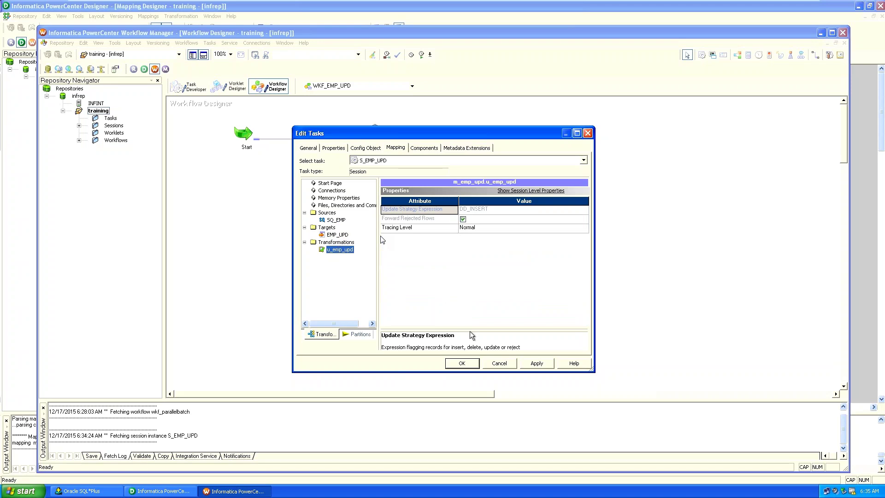
click(535, 364)
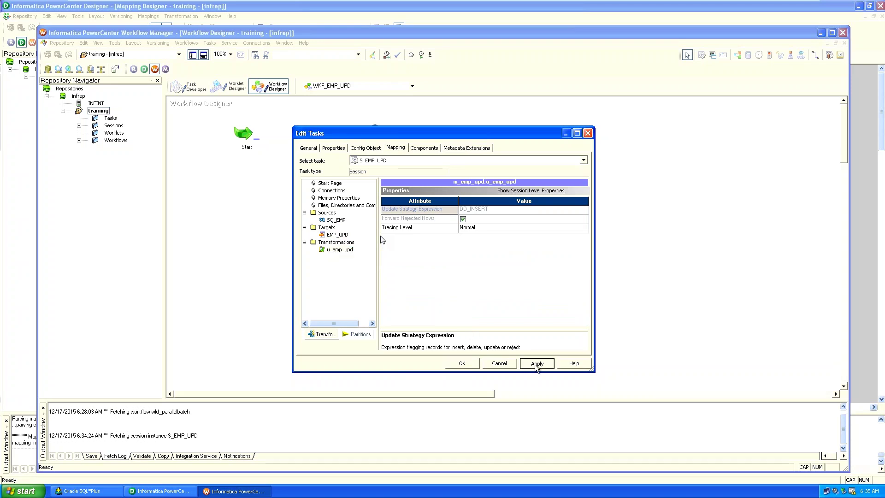
click(462, 364)
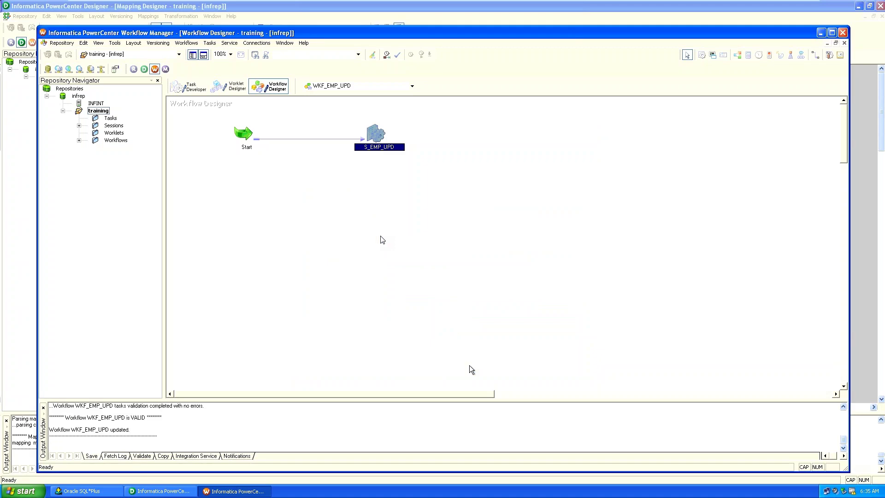
click(411, 264)
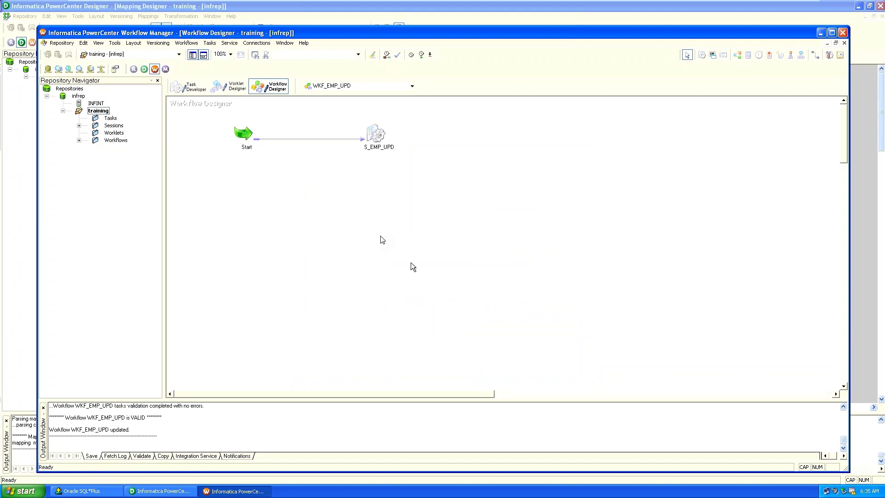
Start the WKF_EMP_UPD workflow and examine the S_EMP_UPD run's task details and source/target statistics in Workflow Monitor.
click(186, 43)
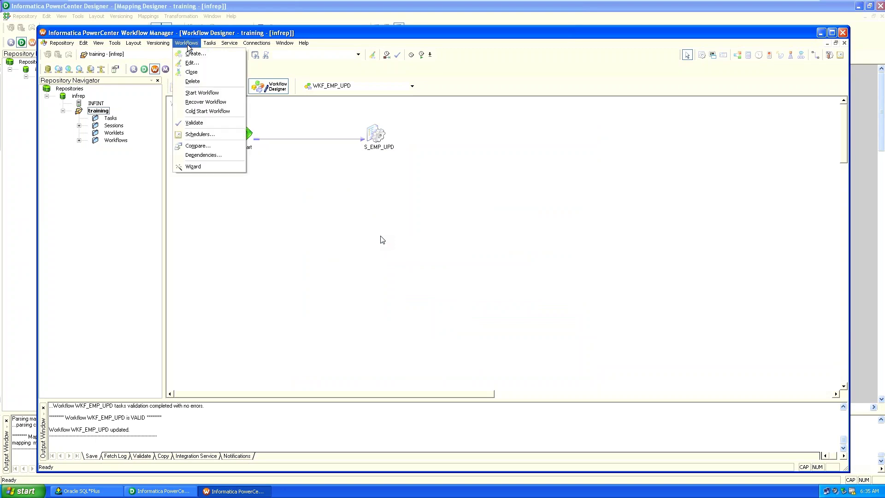
click(205, 94)
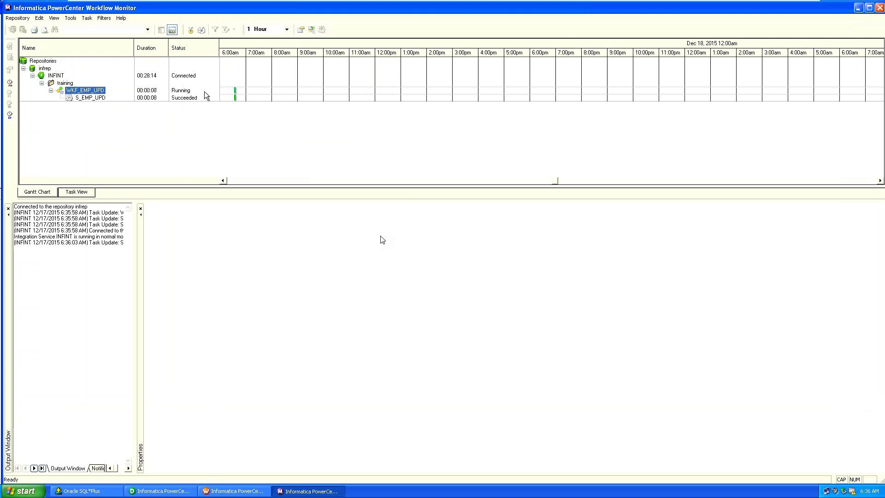
click(88, 97)
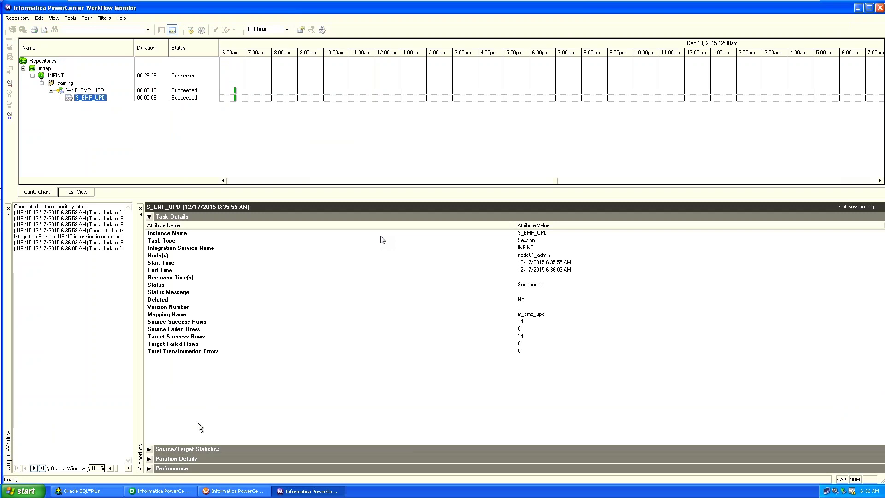
click(149, 449)
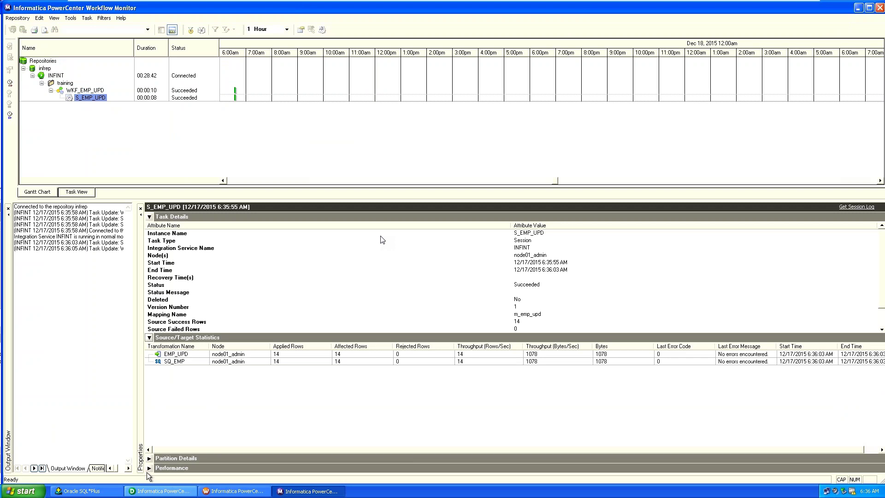
Switch to Oracle SQL*Plus and truncate the emp_upd table.
click(87, 492)
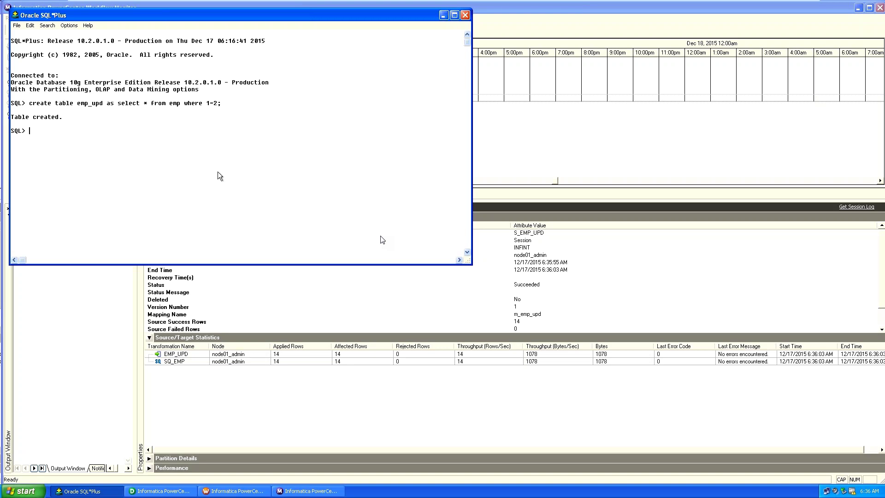
text(DELET)
key(Caps_Lock)
key(BackSpace)
key(BackSpace)
key(BackSpace)
key(BackSpace)
text(elete)
key(BackSpace)
key(BackSpace)
key(BackSpace)
key(BackSpace)
key(BackSpace)
key(BackSpace)
text(truncate)
text( fr)
text(o)
text(m)
key(BackSpace)
key(BackSpace)
key(BackSpace)
key(BackSpace)
text(table emp_upd;)
key(Return)
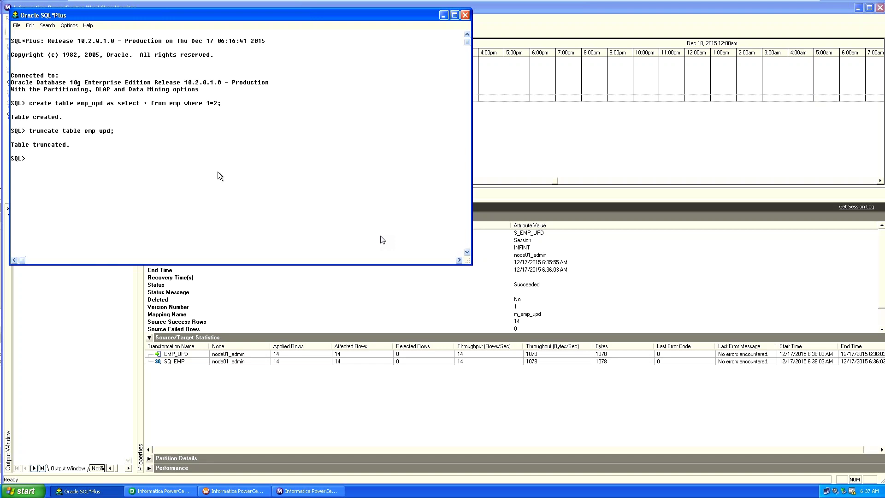
Switch to PowerCenter Designer and open the properties of the u_emp_upd update strategy in the m_emp_upd mapping.
key(alt+Tab)
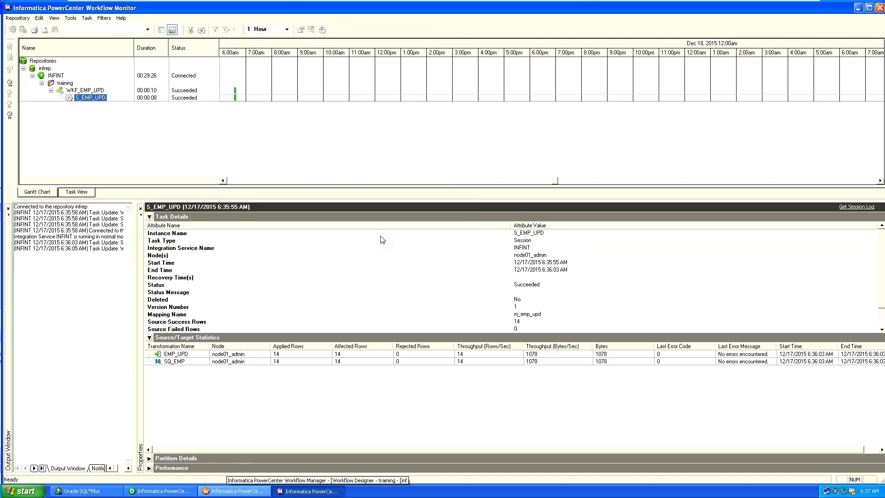
key(alt+Tab)
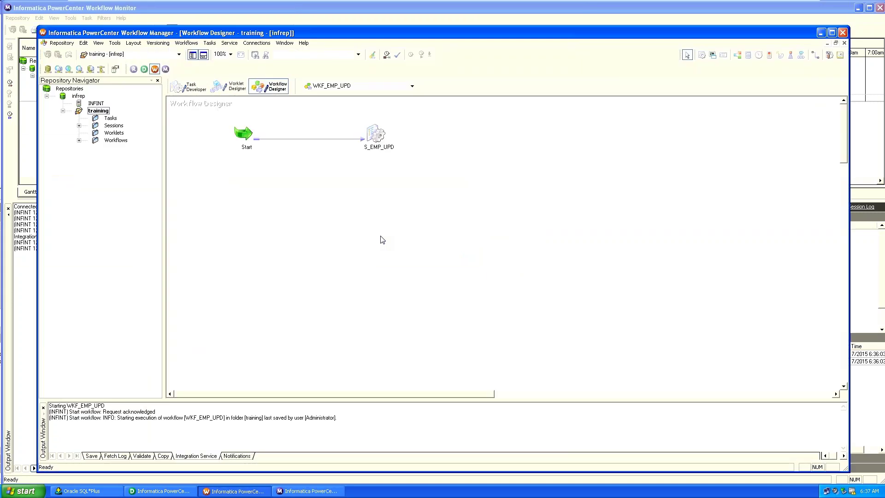
key(alt+Tab)
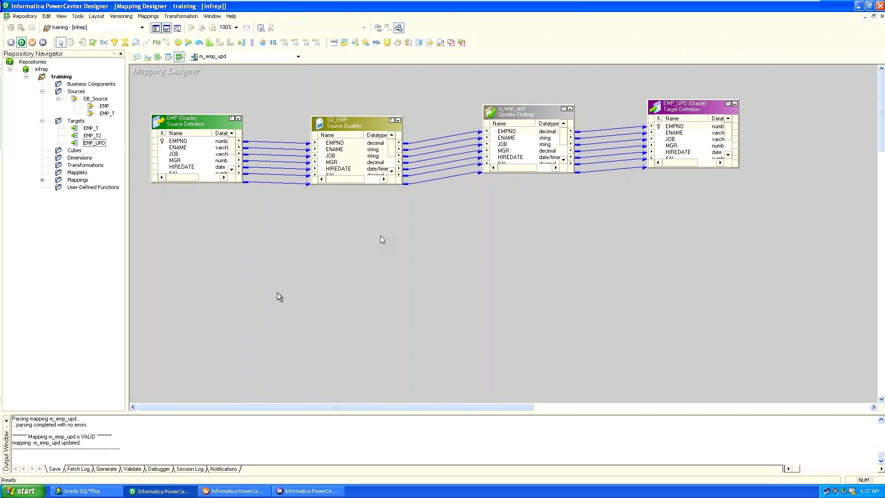
click(536, 113)
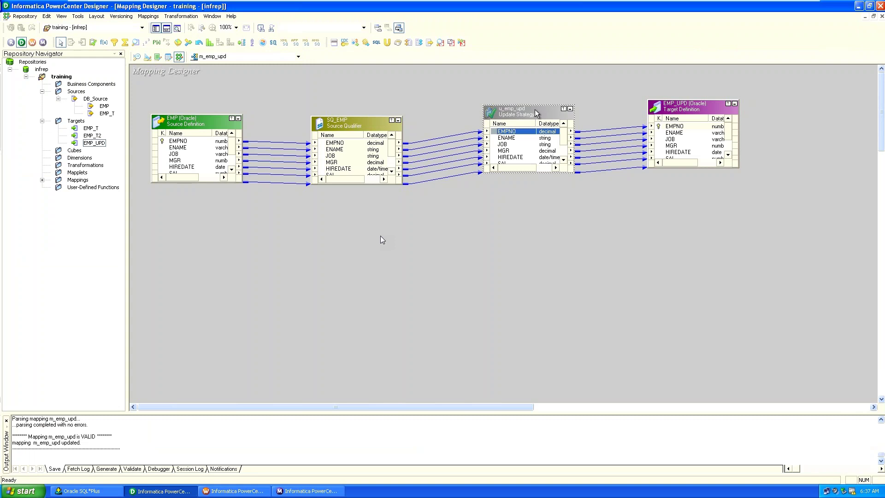
double_click(535, 110)
click(373, 179)
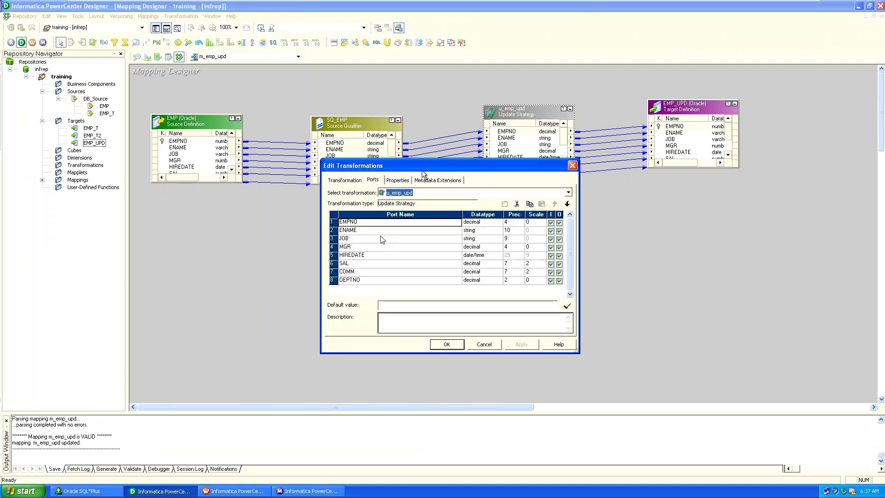
click(401, 181)
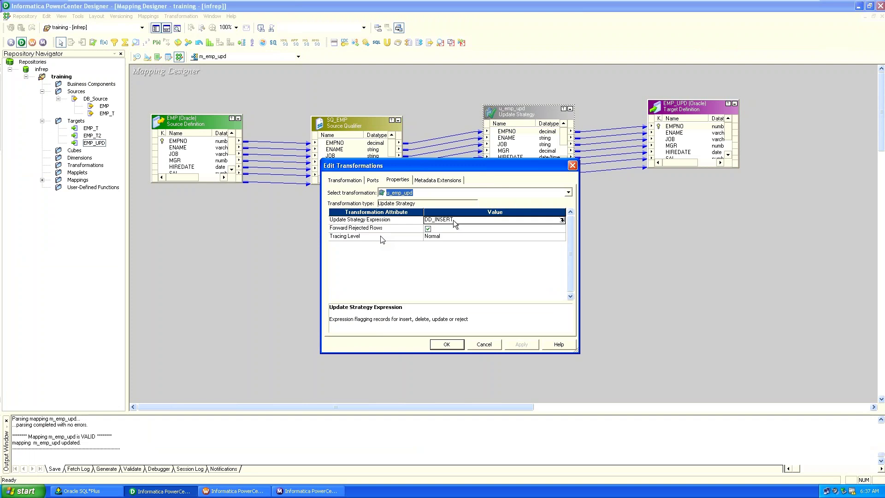
Set the Update Strategy Expression of u_emp_upd to IIF(DEPTNO=20,DD_INSERT,DD_DELETE), validate it and accept the formula.
click(453, 220)
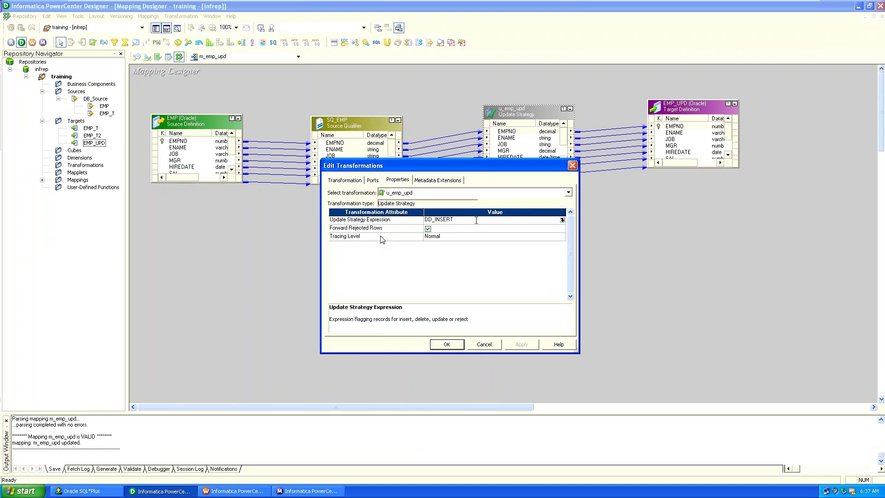
click(562, 221)
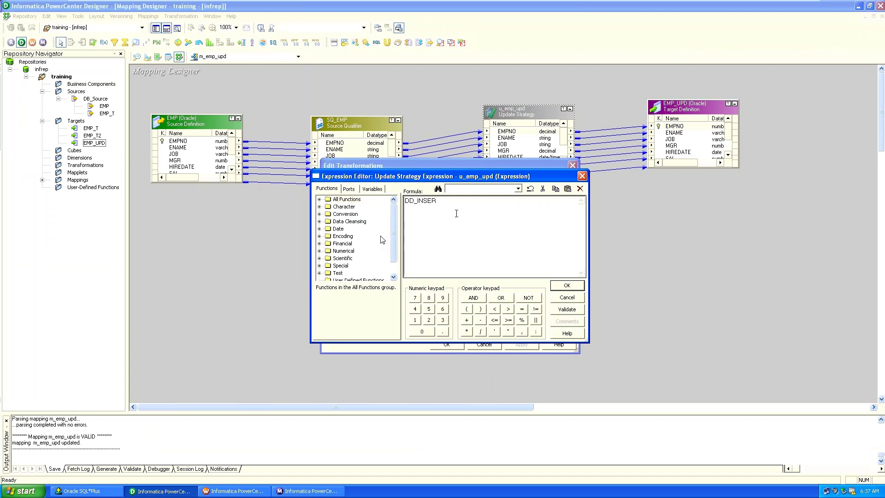
key(BackSpace)
key(BackSpace)
key(BackSpace)
key(BackSpace)
key(BackSpace)
key(BackSpace)
key(BackSpace)
text(IFF)
key(BackSpace)
key(BackSpace)
key(BackSpace)
key(BackSpace)
text(IIF()
text(dep)
text(tnoo)
key(BackSpace)
text(=20,DD_INSERT,DD_D)
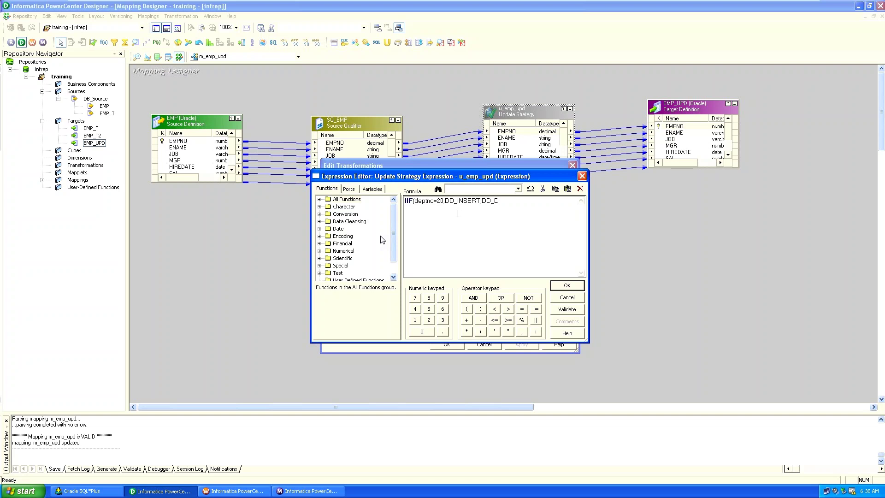
text(ELETE)
click(567, 310)
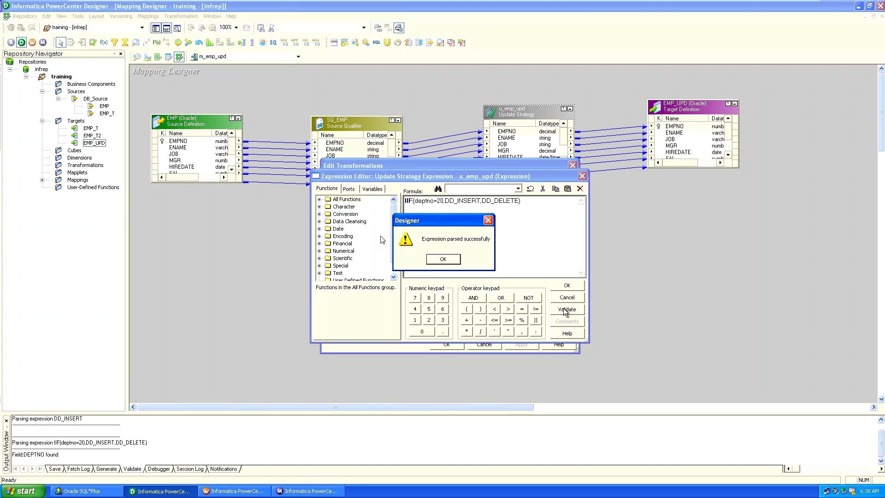
key(Return)
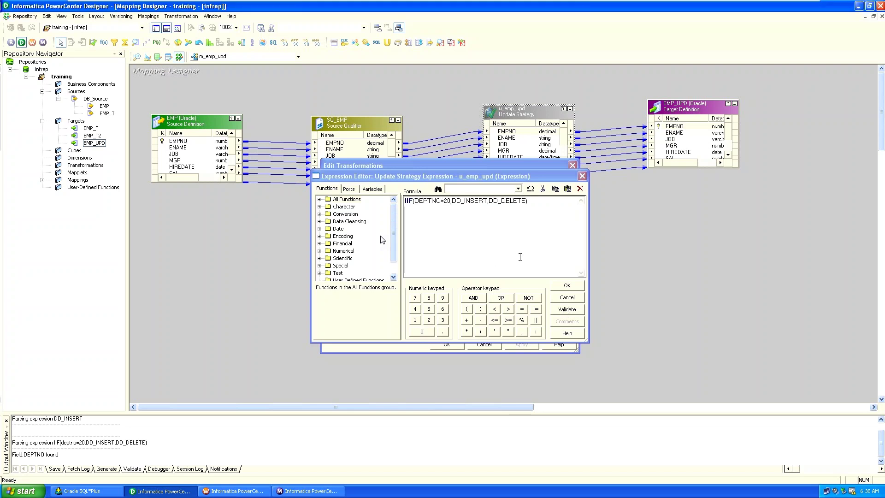
click(567, 286)
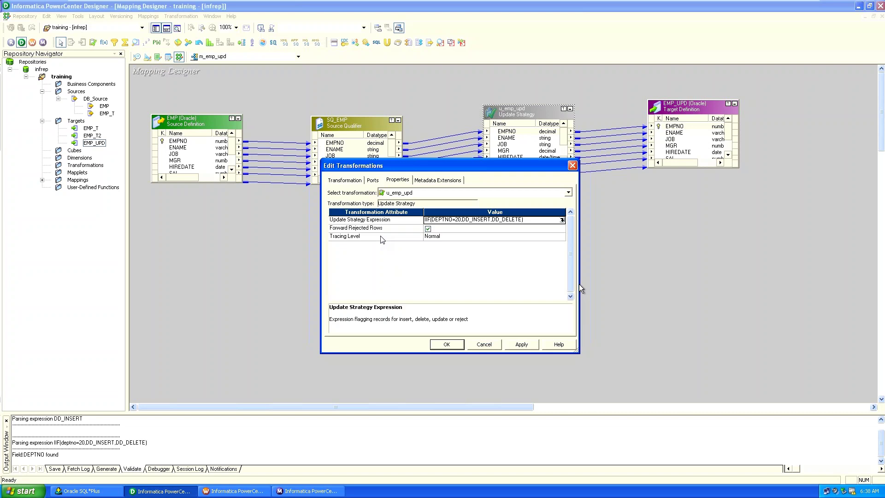
Apply the u_emp_upd transformation changes and save the m_emp_upd mapping.
click(535, 345)
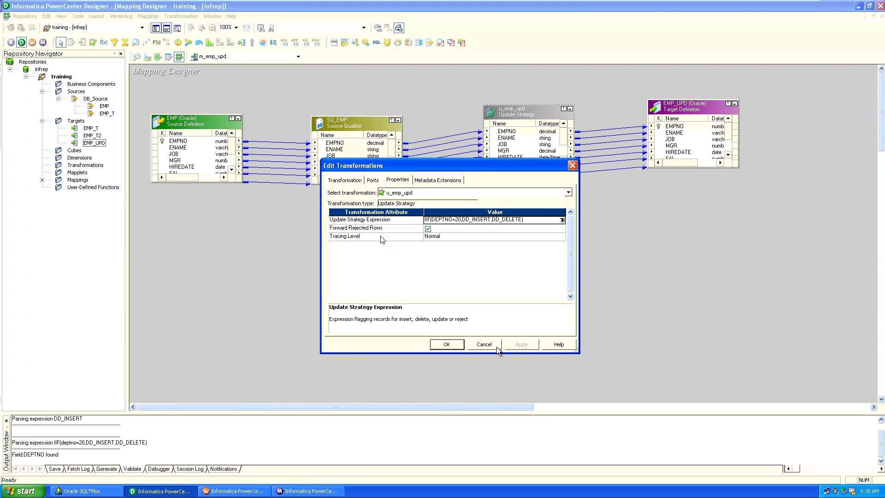
click(446, 345)
key(Caps_Lock)
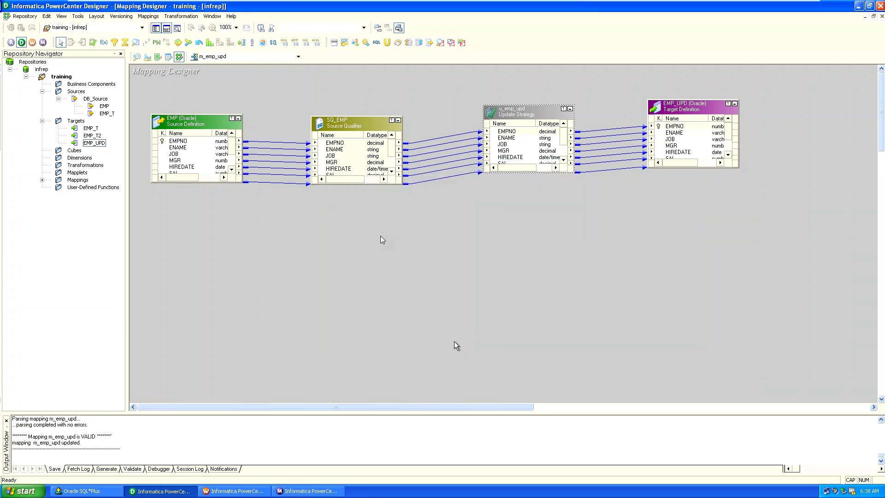
click(583, 303)
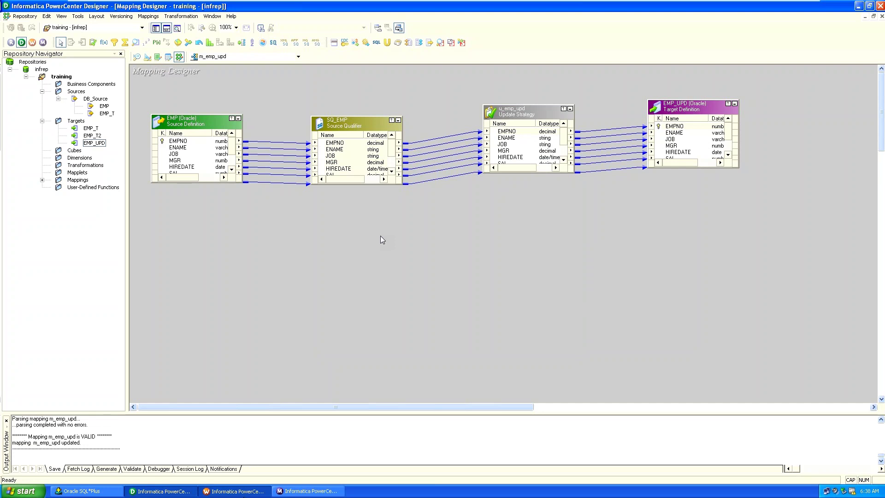
Switch to Workflow Manager, refresh the mapping of the S_EMP_UPD session and save the WKF_EMP_UPD workflow.
key(alt+Tab)
click(187, 43)
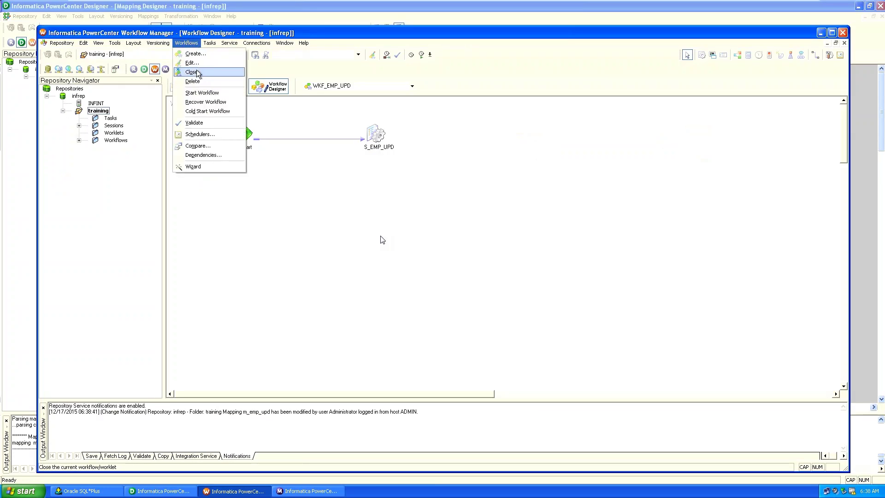
click(275, 239)
click(381, 139)
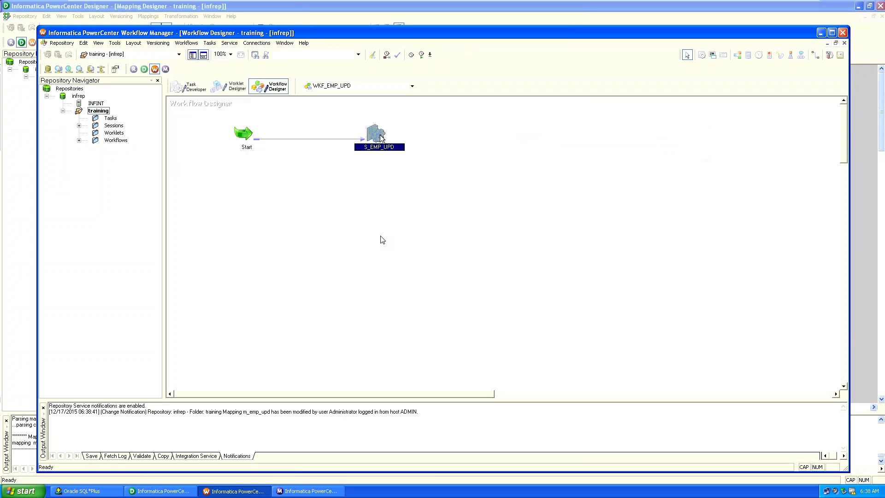
right_click(381, 138)
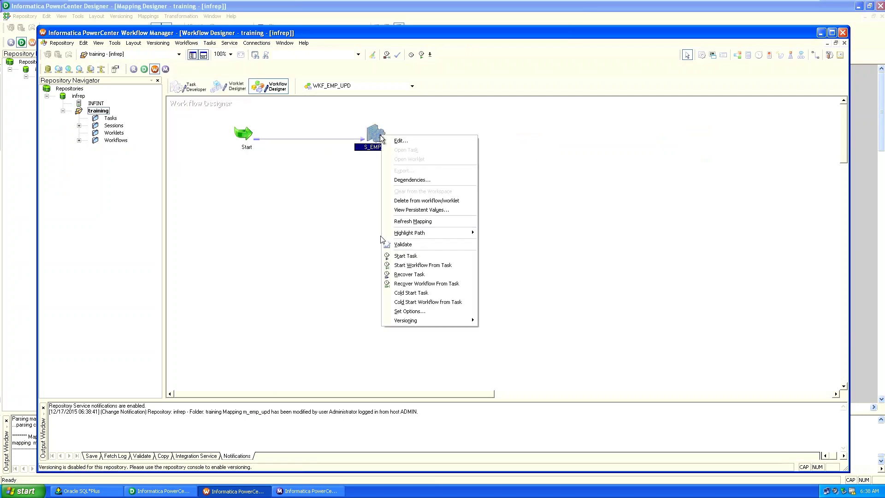
click(453, 223)
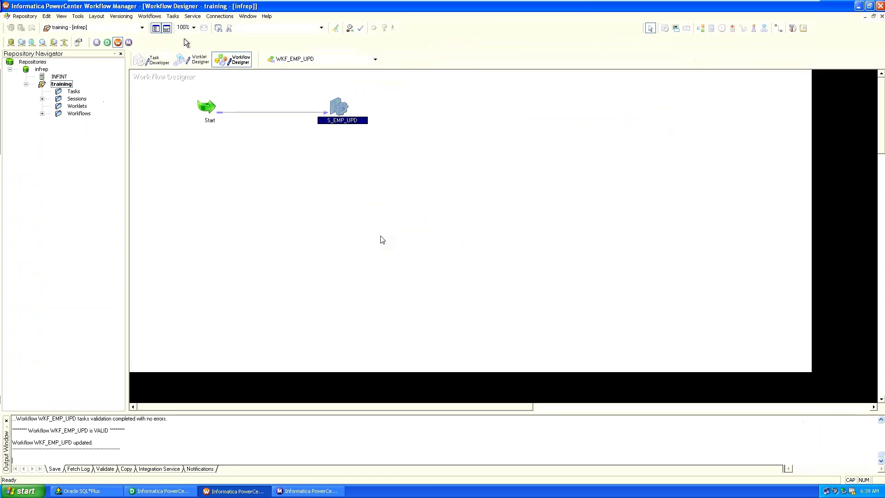
click(156, 17)
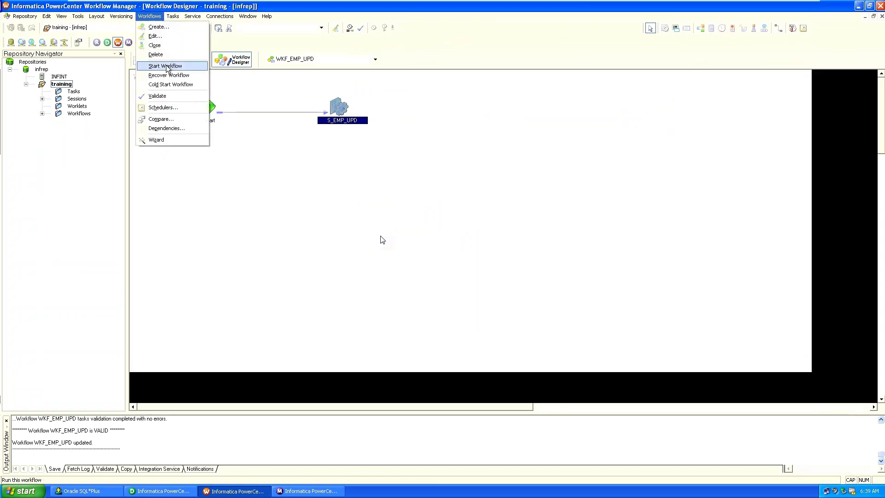
click(239, 209)
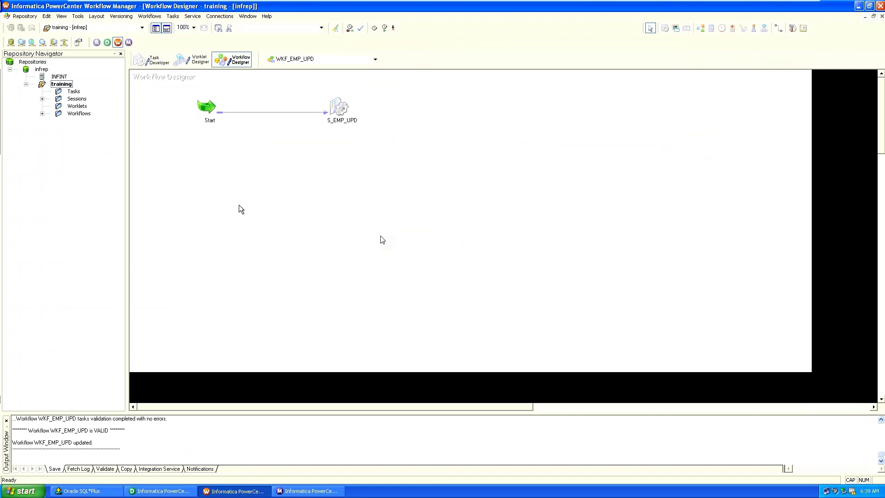
key(Return)
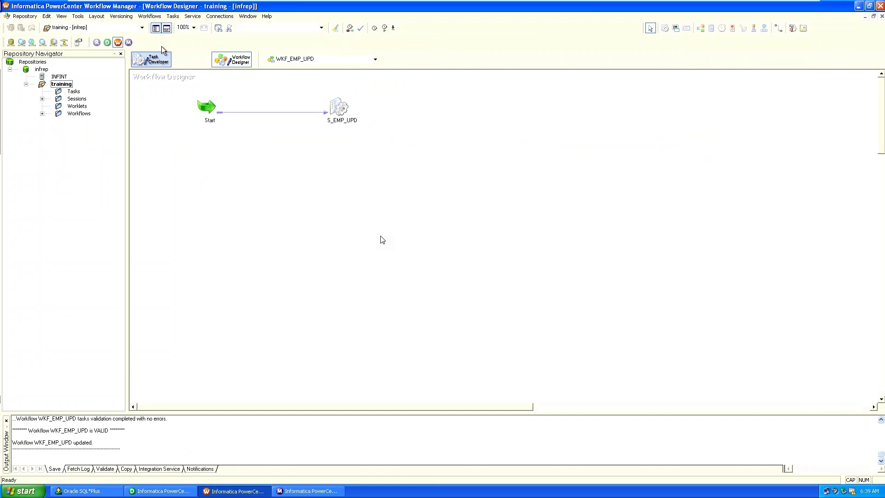
Start the WKF_EMP_UPD workflow and check the new S_EMP_UPD run's source/target statistics in Workflow Monitor.
click(149, 16)
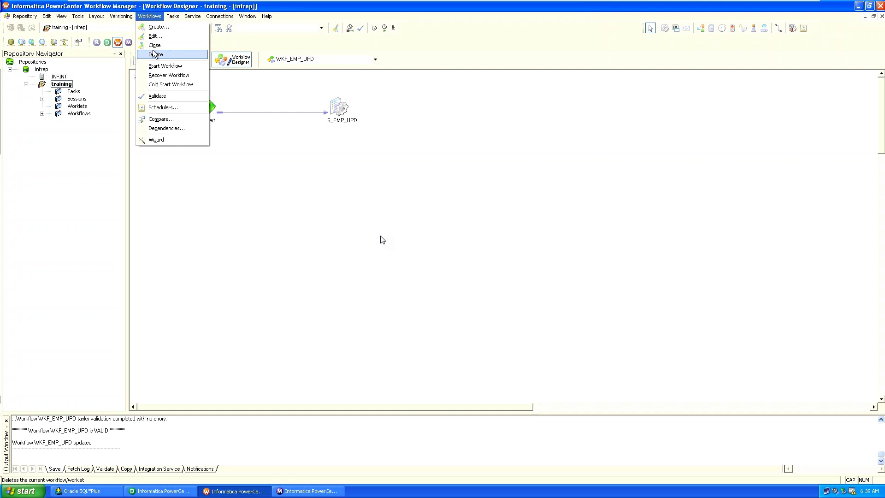
click(165, 66)
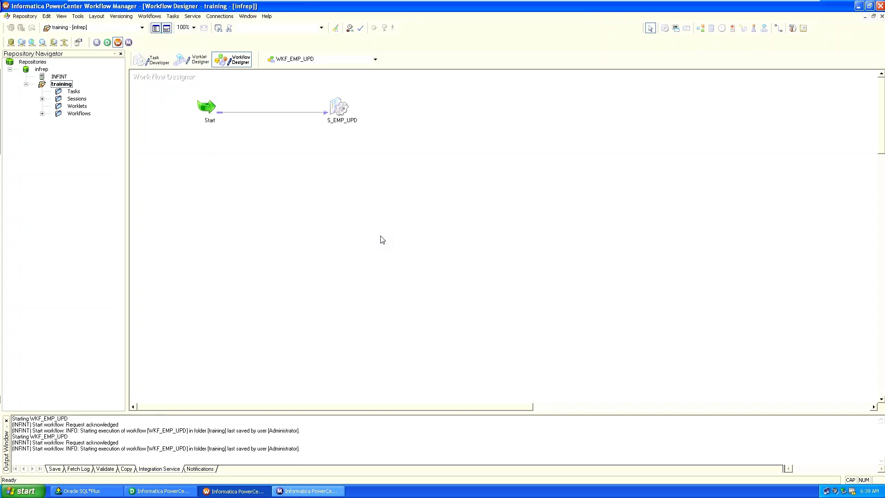
click(305, 492)
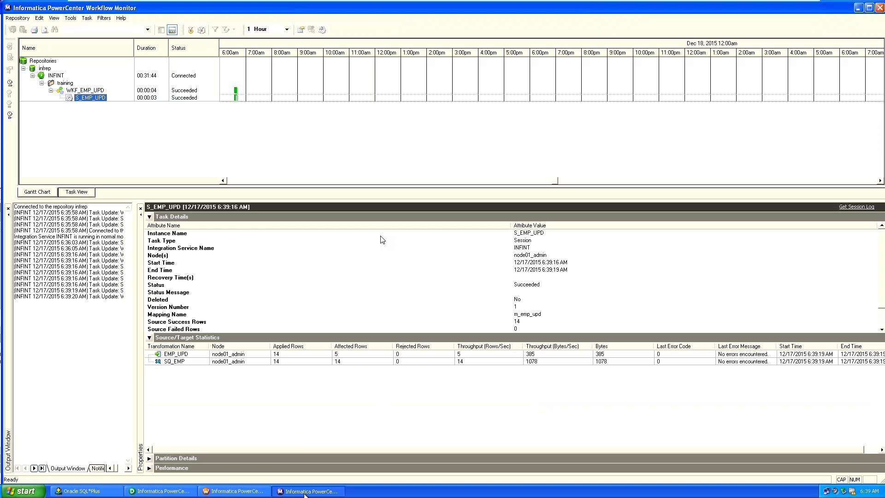
Switch to Oracle SQL*Plus and query all rows of the emp_upd table.
click(77, 492)
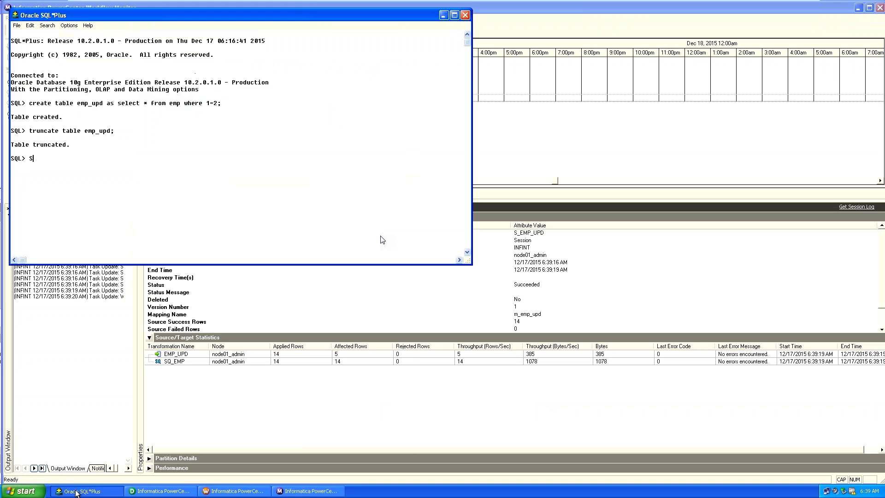
text(SELE)
key(Caps_Lock)
key(BackSpace)
key(BackSpace)
key(BackSpace)
key(BackSpace)
text(select )
text(* from emp)
text(;)
key(Return)
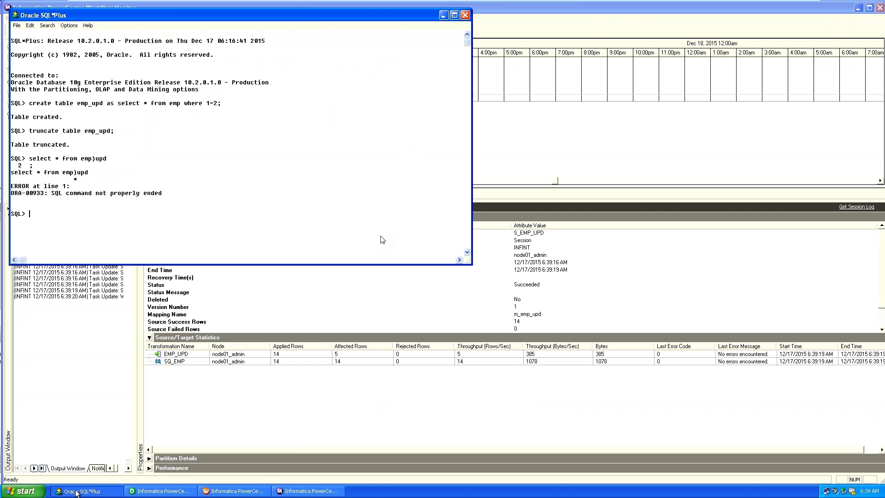
text(select * from emp_upd;)
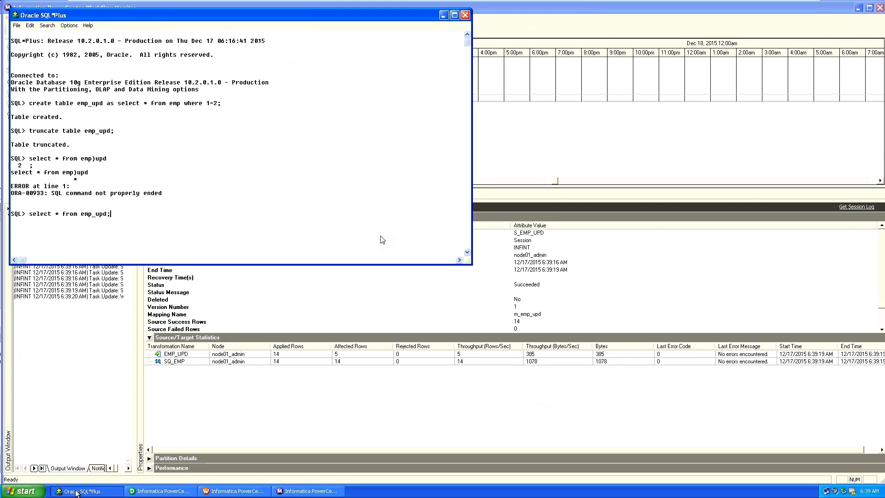
key(Return)
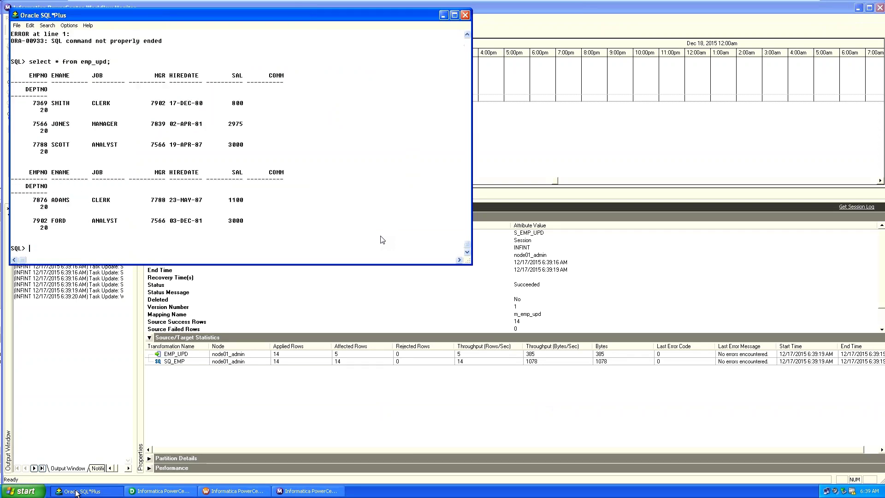
Set the SQL*Plus linesize and pagesize to 200 and rerun the emp_upd query.
text(set line)
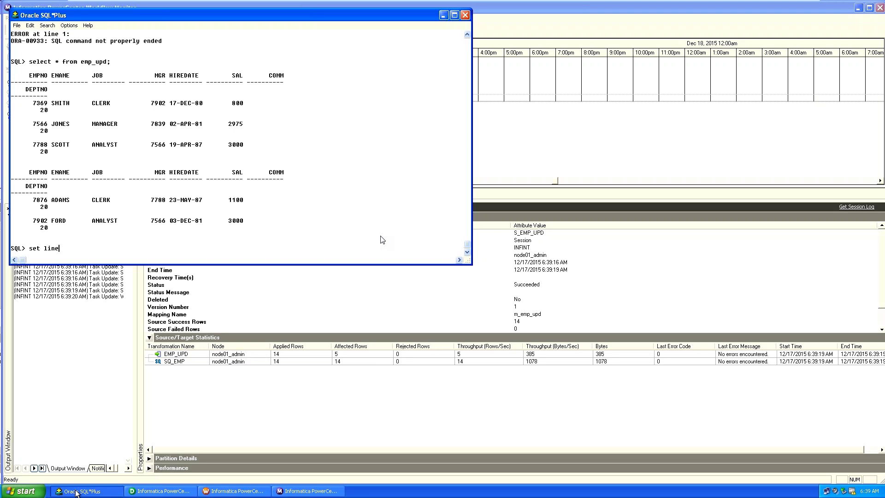
text(size 200)
key(Return)
text(se)
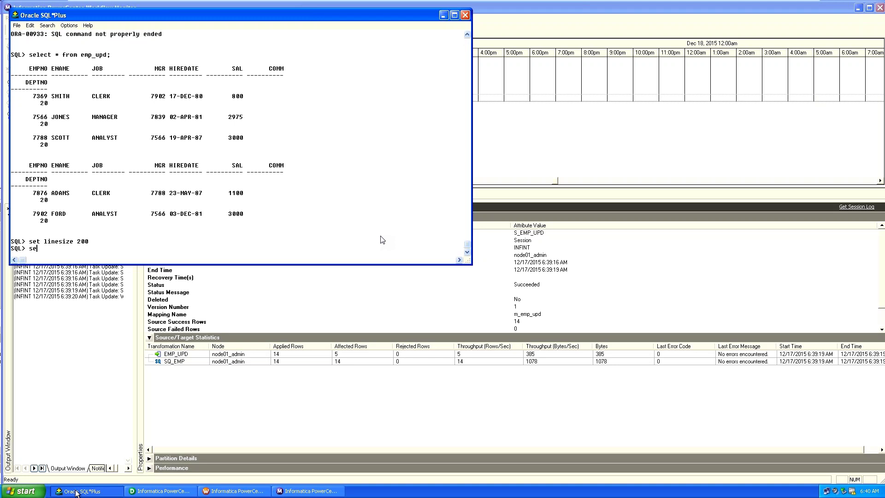
text(t pagesize 200)
key(Return)
text(/)
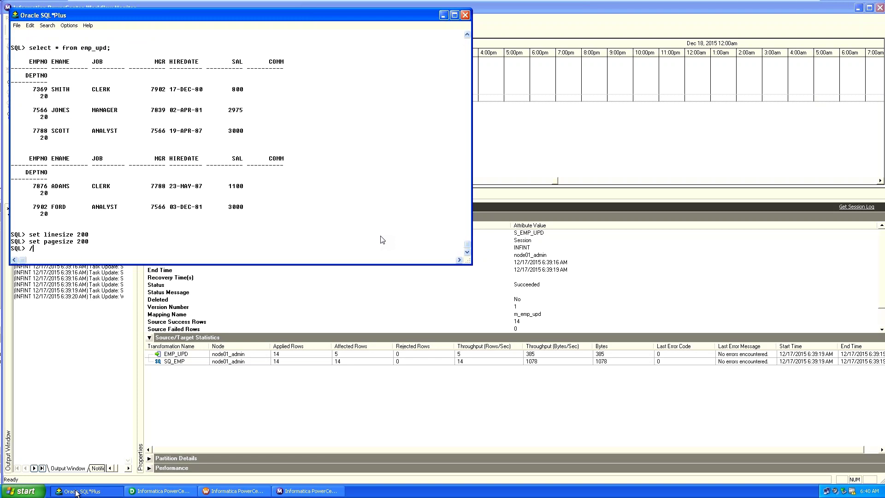
key(Return)
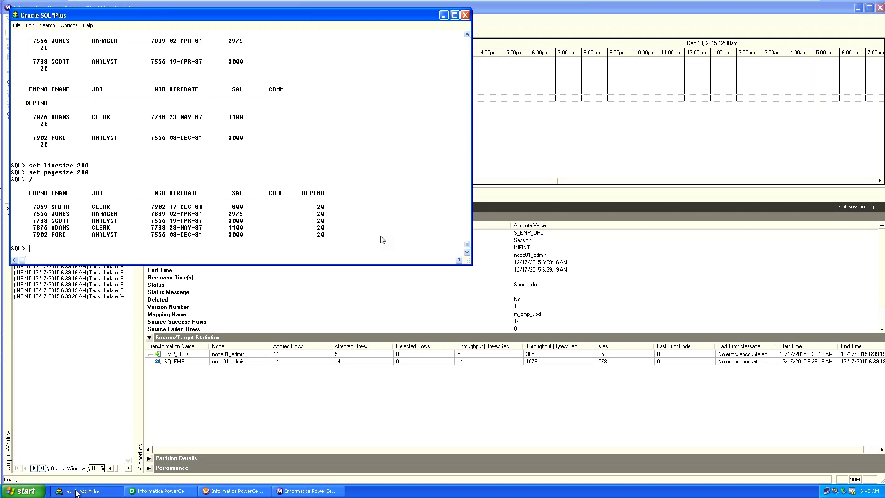
Truncate the emp_upd table.
text(truncat)
key(BackSpace)
key(BackSpace)
key(BackSpace)
key(BackSpace)
key(BackSpace)
text(uncate table emp_upd;)
key(Return)
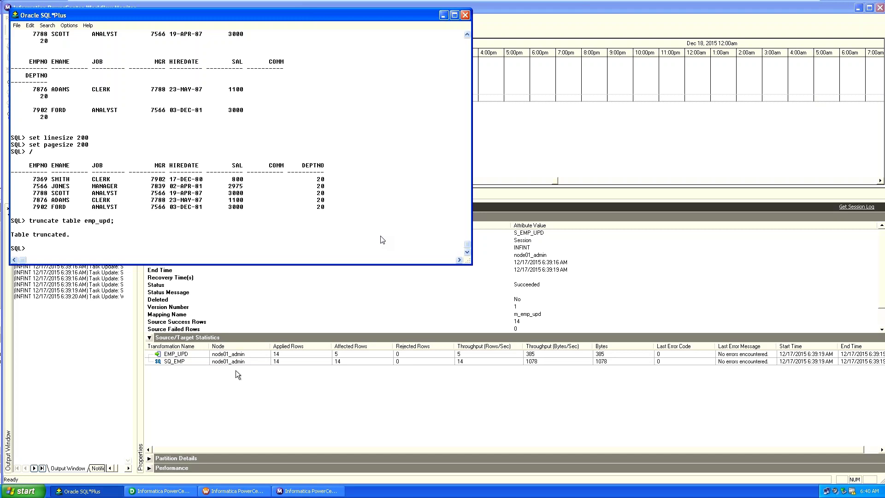
Switch to PowerCenter Designer, review the update strategy expression of the u_emp_upd transformation and save the mapping.
click(180, 492)
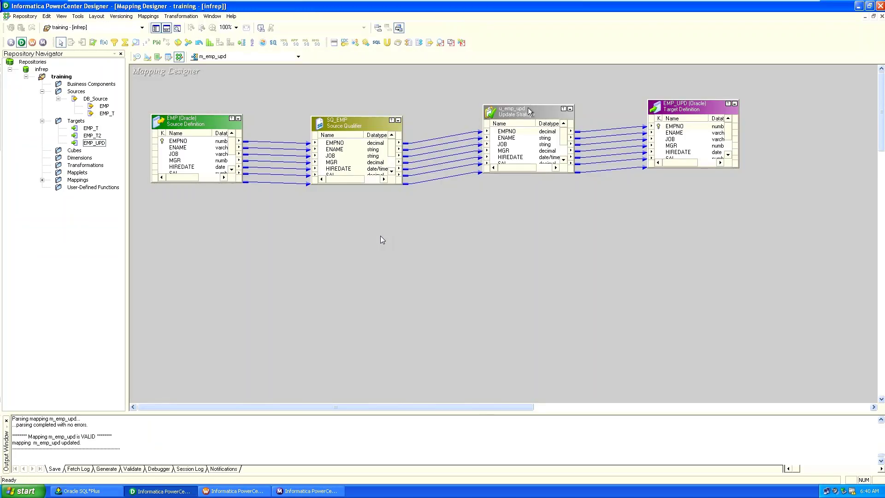
click(528, 111)
double_click(527, 111)
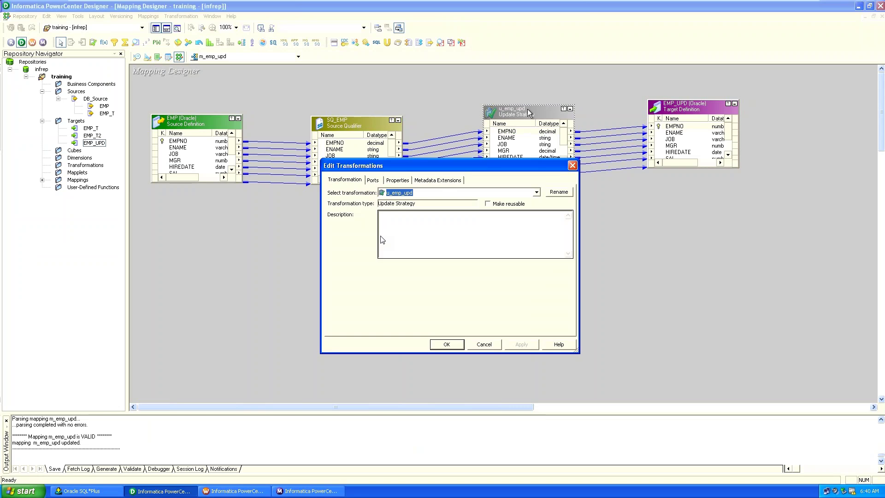
click(396, 180)
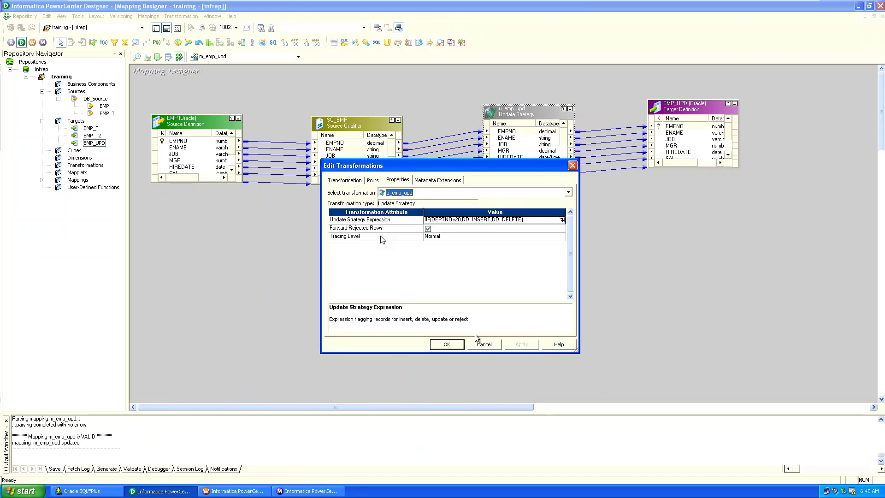
click(450, 346)
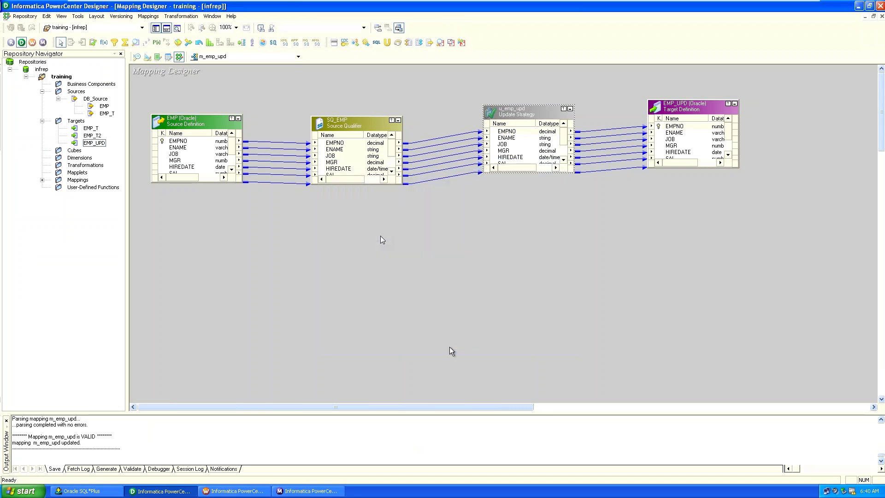
key(ctrl+s)
key(Return)
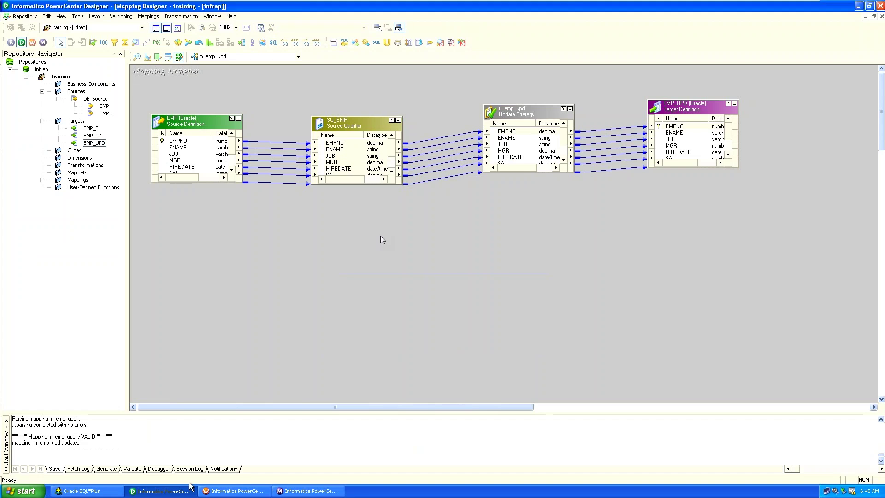
Switch to Workflow Manager, set the S_EMP_UPD session to treat source rows as Insert and save the workflow.
click(234, 492)
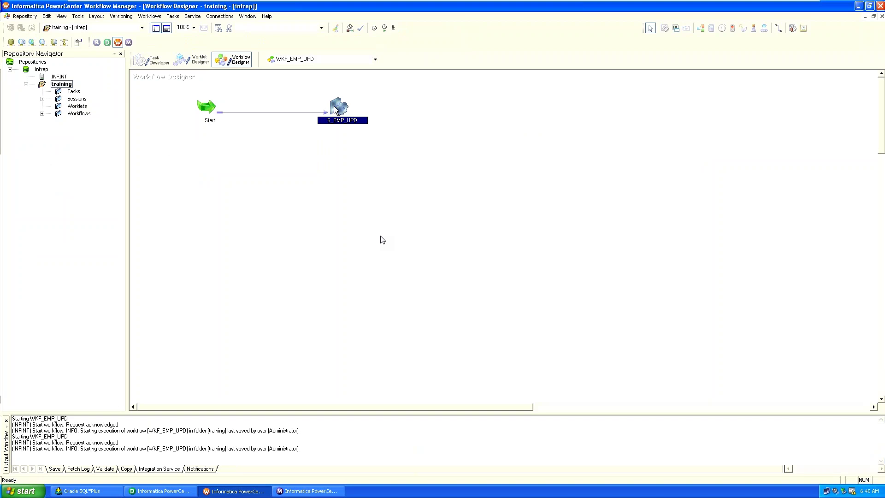
double_click(335, 109)
click(333, 147)
click(470, 277)
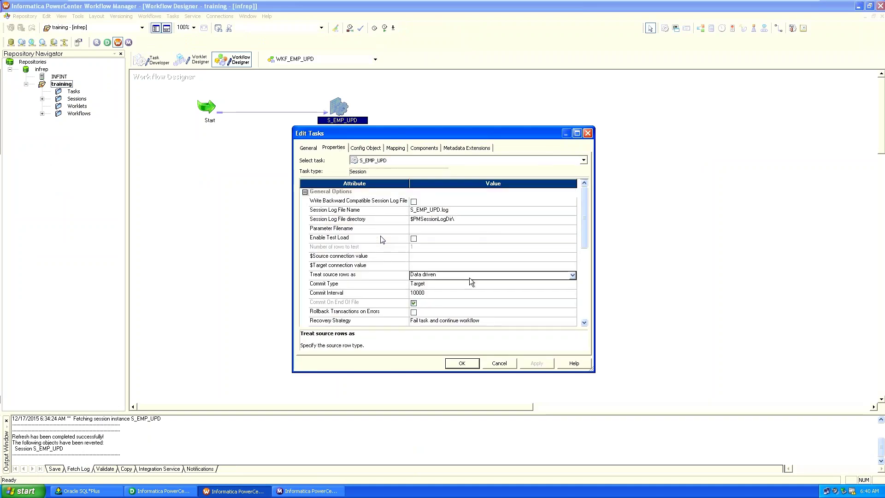
click(469, 277)
click(468, 292)
key(Up)
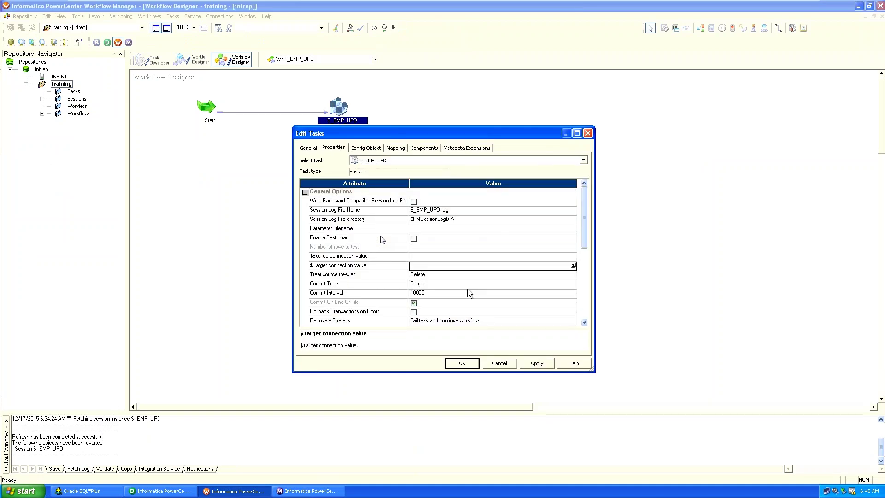
key(Down)
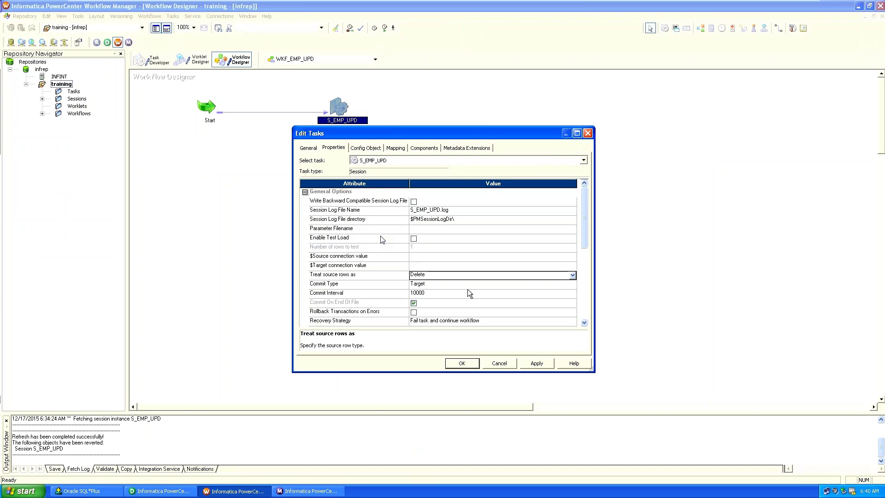
click(464, 274)
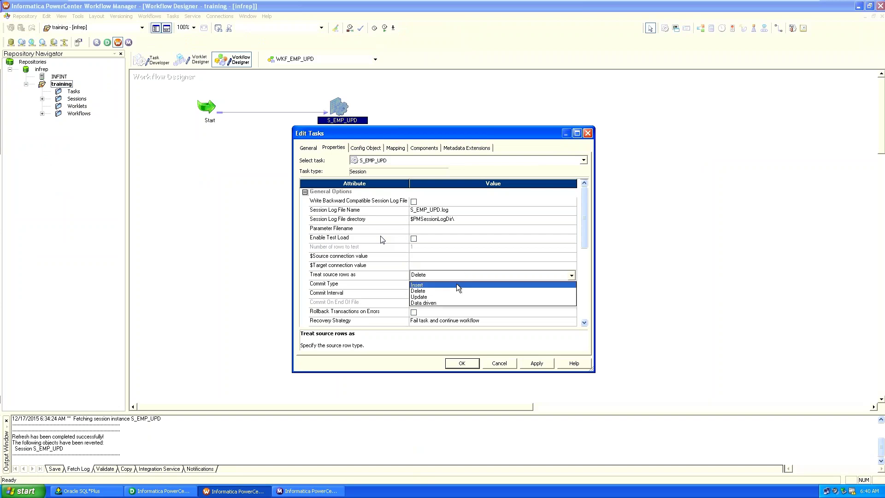
click(457, 283)
click(547, 367)
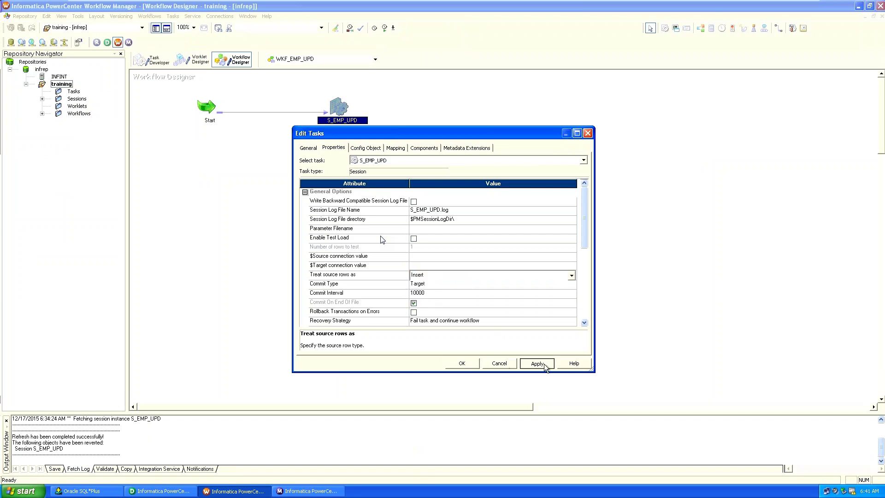
click(462, 363)
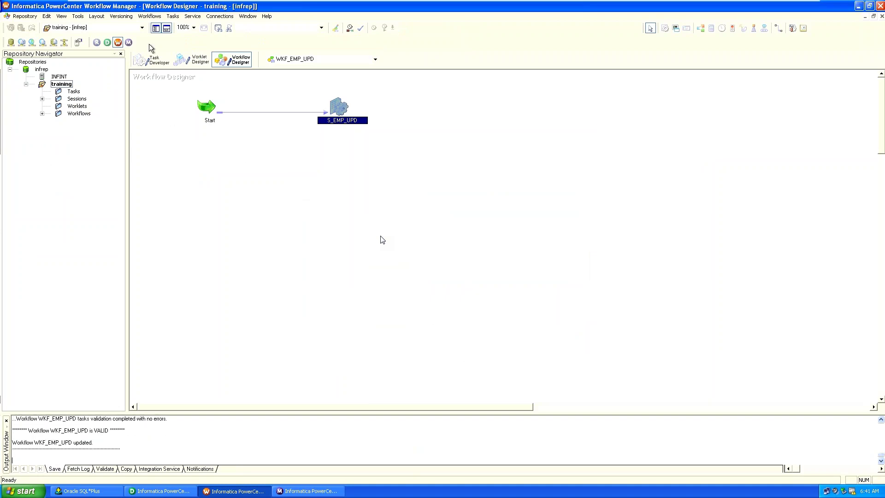
Start the WKF_EMP_UPD workflow and check the S_EMP_UPD run's statistics in Workflow Monitor.
click(152, 17)
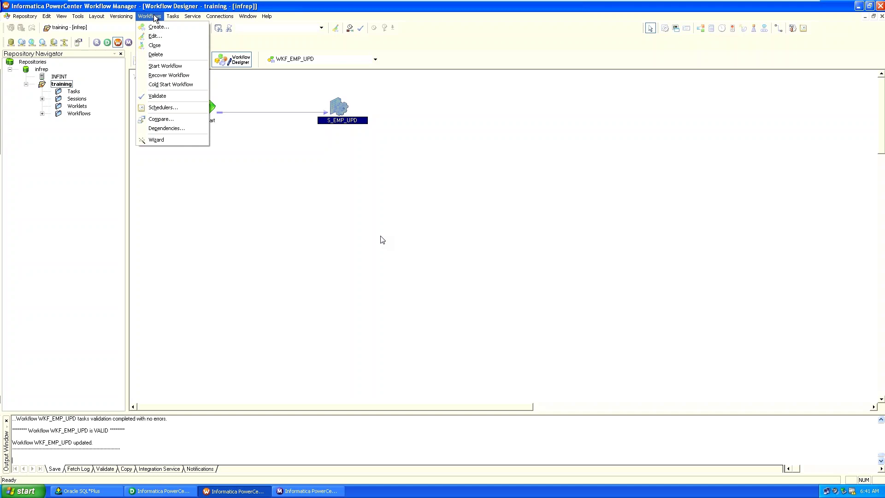
click(162, 67)
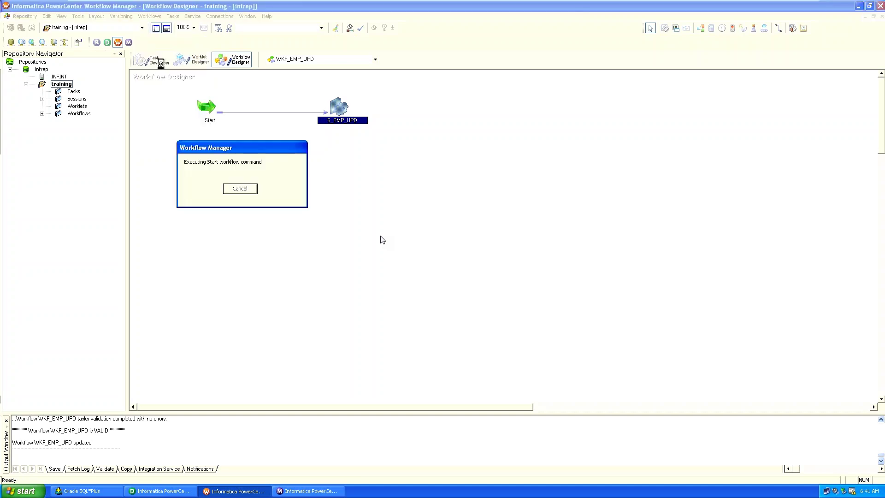
click(292, 491)
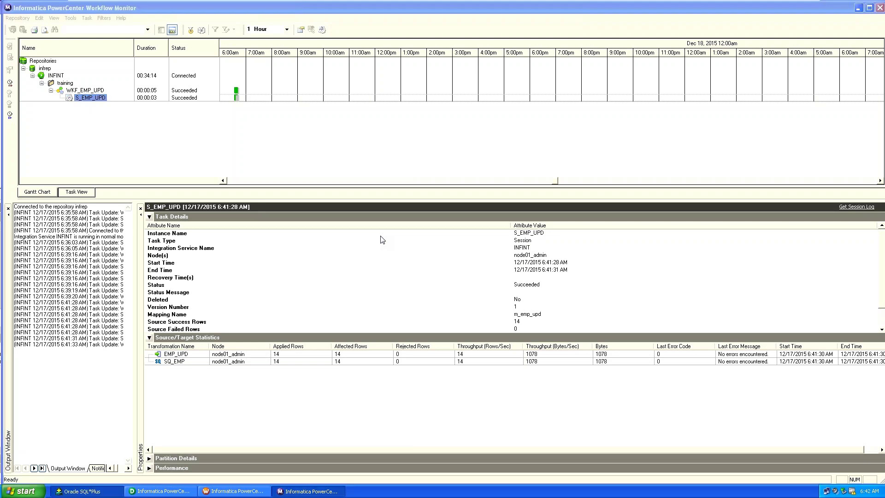
Switch to Oracle SQL*Plus and select all rows from the emp_upd table.
key(alt+Tab)
text(see)
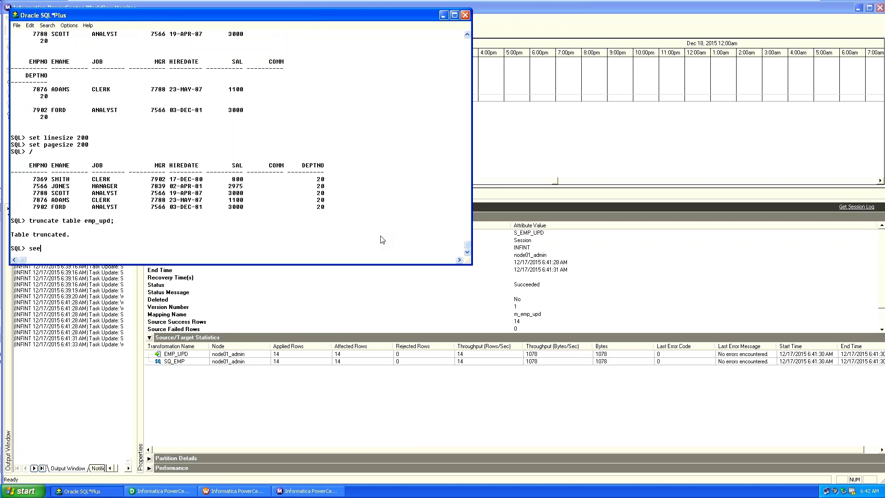
text(lect * from emp_upd;)
key(Return)
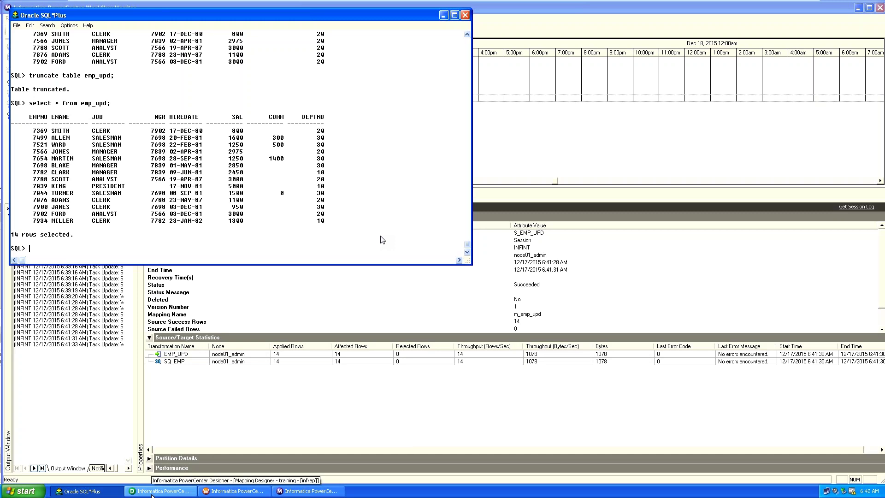
Switch to Workflow Manager, set the S_EMP_UPD session to treat source rows as Delete and save the workflow.
click(203, 492)
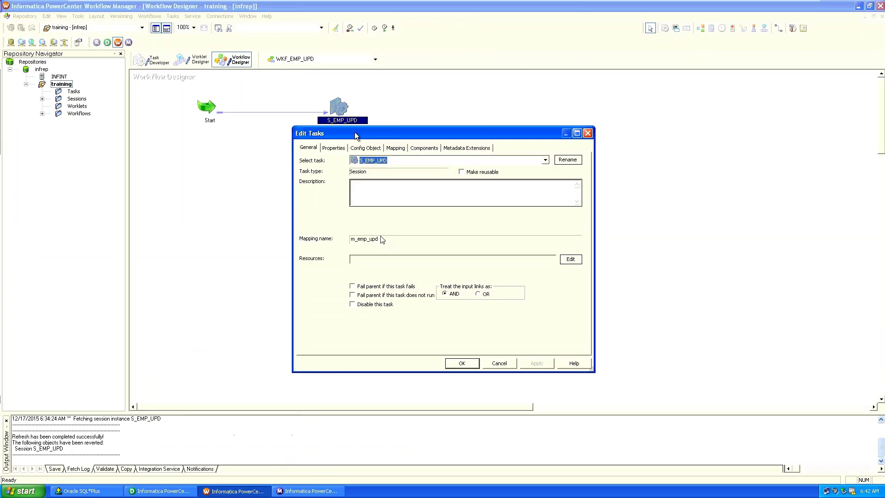
click(333, 147)
click(457, 276)
click(455, 293)
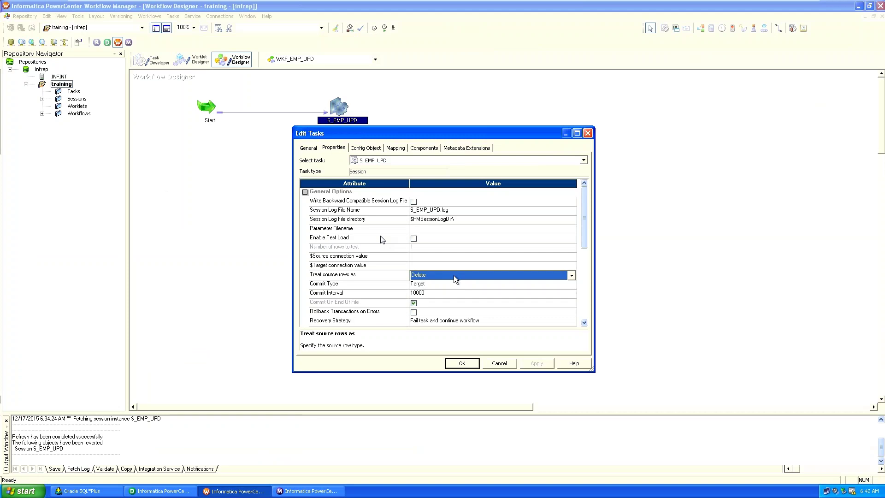
click(453, 275)
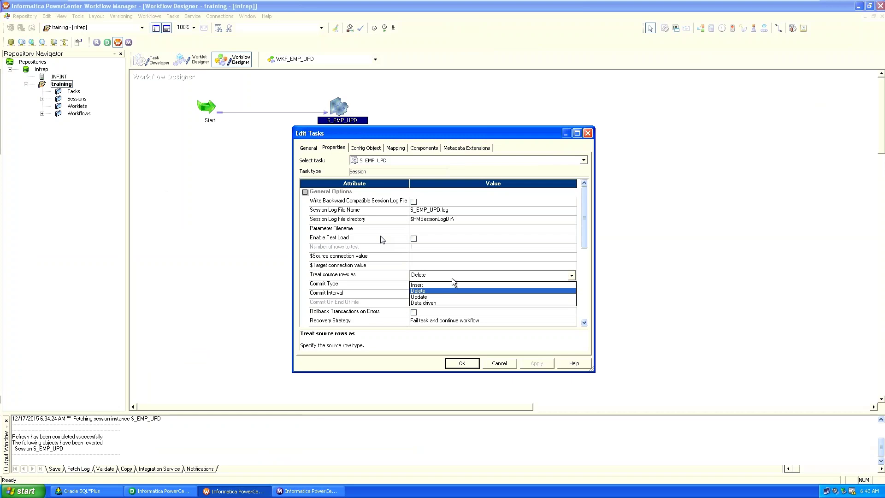
click(452, 279)
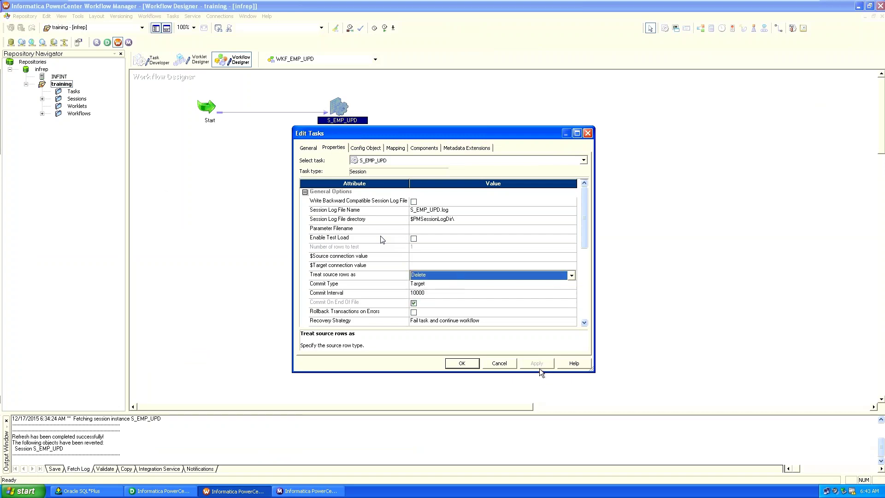
click(472, 365)
key(ctrl+s)
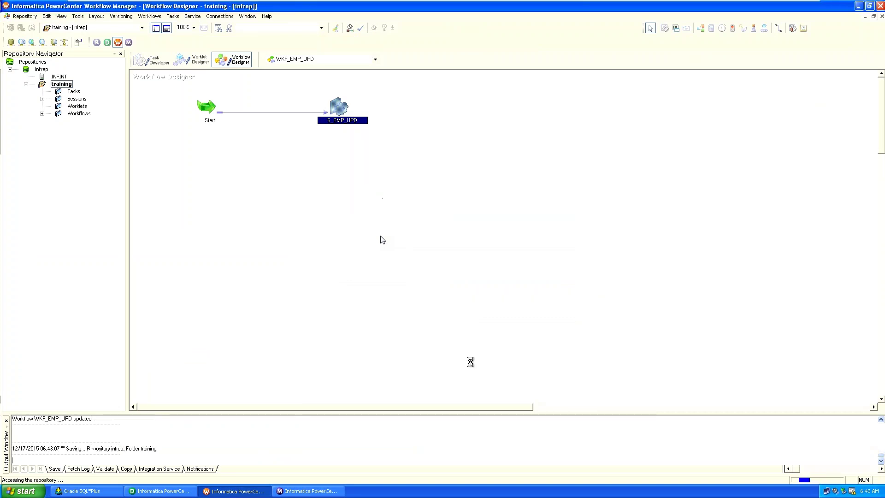
Start the WKF_EMP_UPD workflow with the Delete setting and rerun the emp_upd query in Oracle SQL*Plus.
click(150, 17)
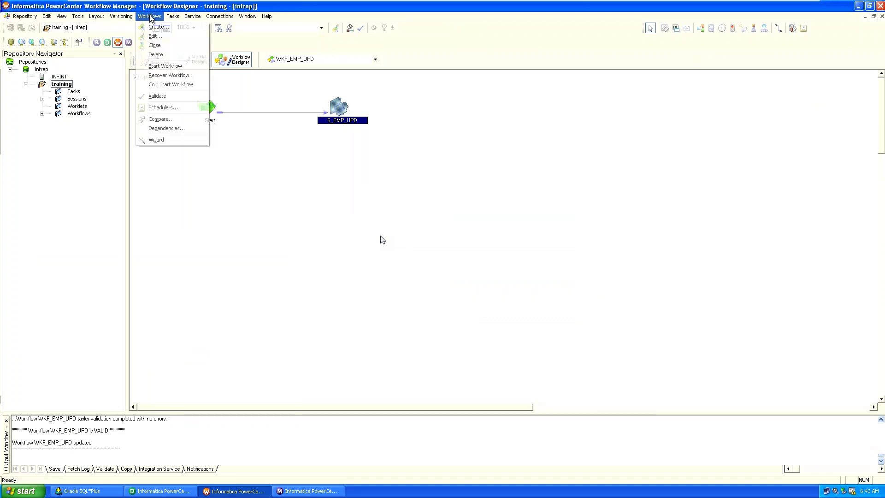
click(165, 66)
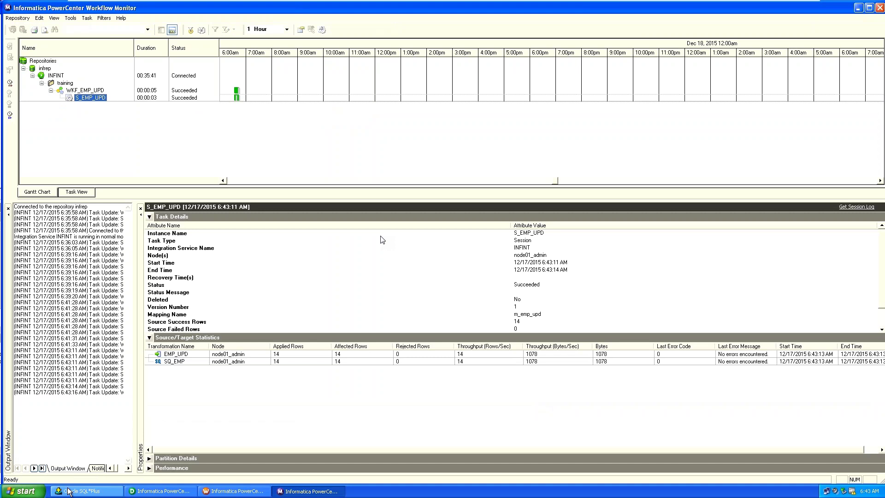
click(68, 492)
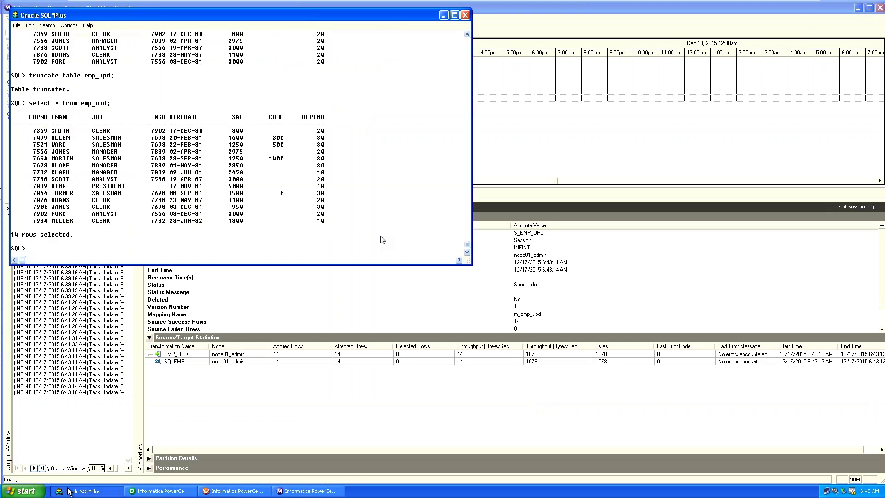
text(/)
key(Return)
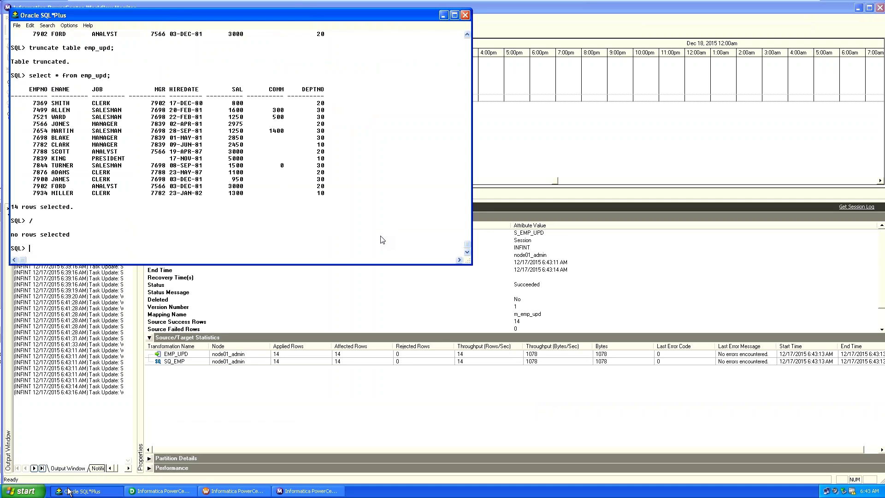
Switch back to Workflow Manager, set the S_EMP_UPD session to treat source rows as Data driven and save the workflow.
click(230, 492)
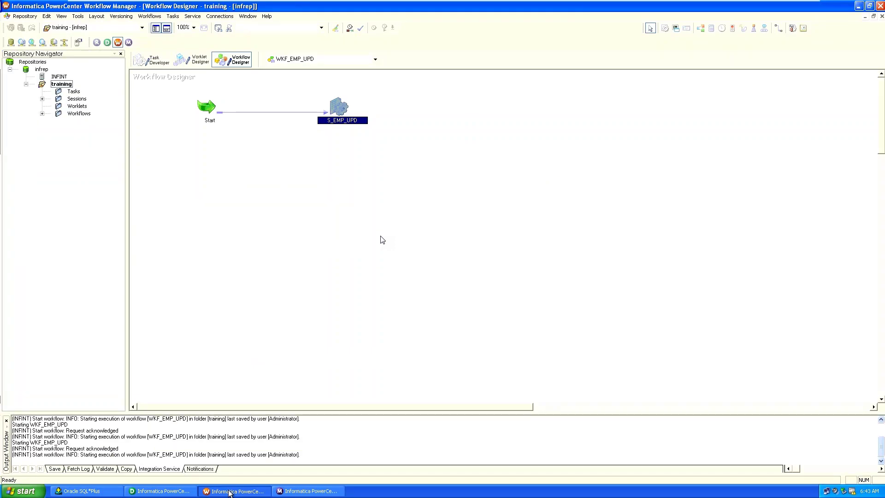
click(158, 492)
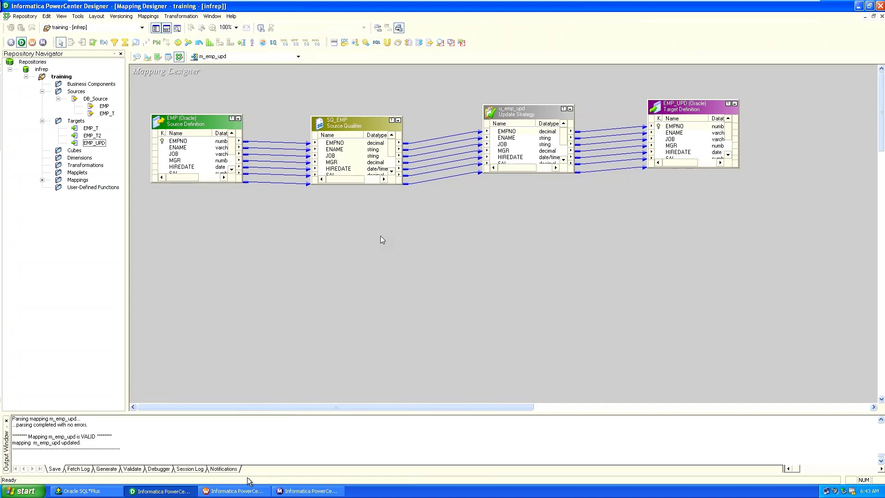
click(246, 495)
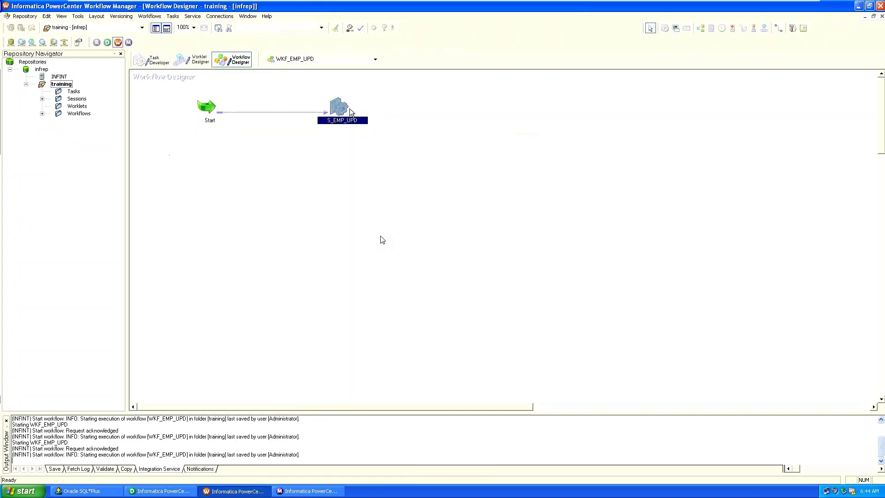
double_click(350, 111)
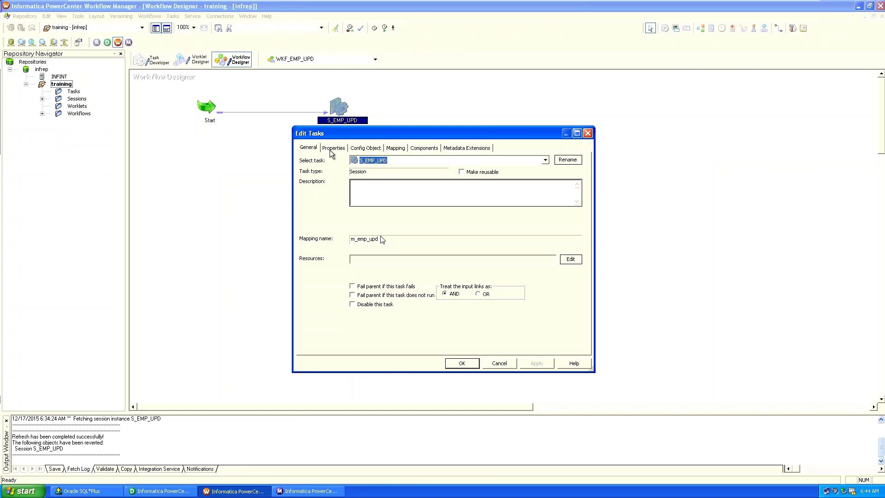
click(332, 149)
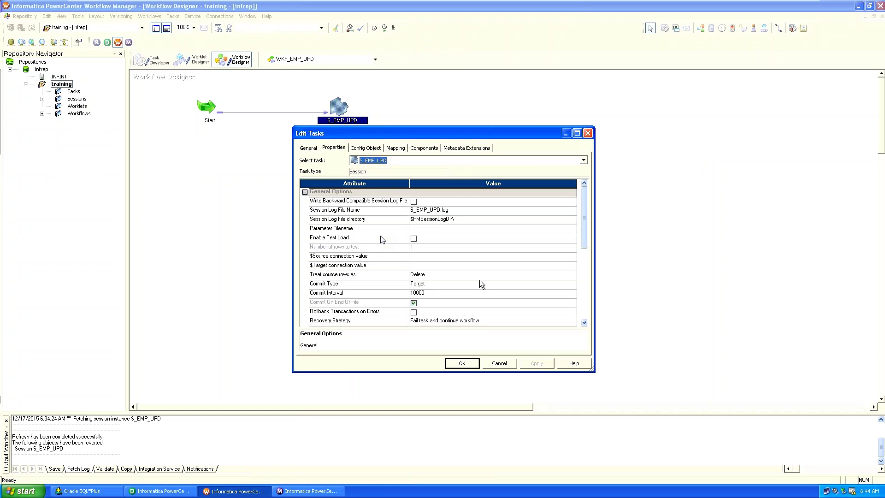
click(480, 275)
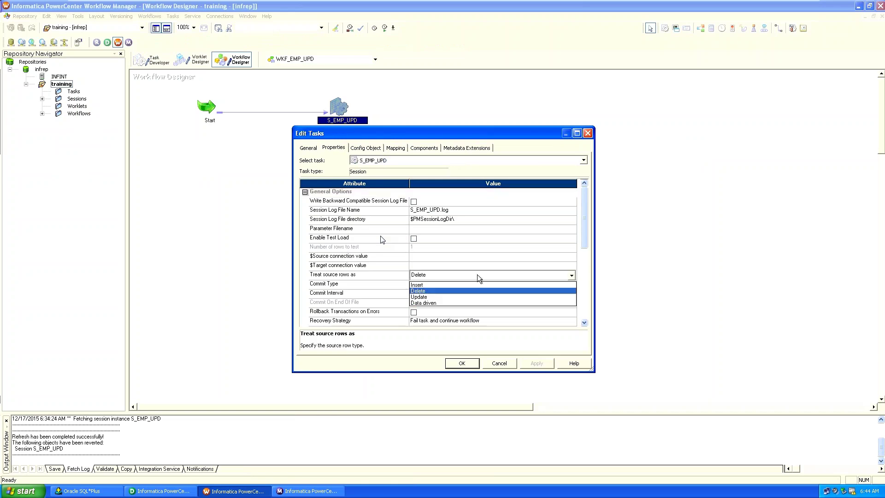
click(458, 303)
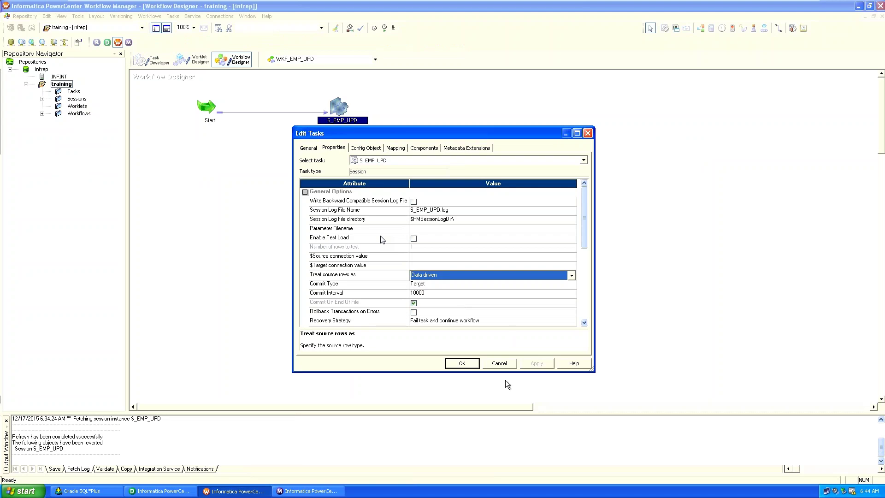
click(457, 364)
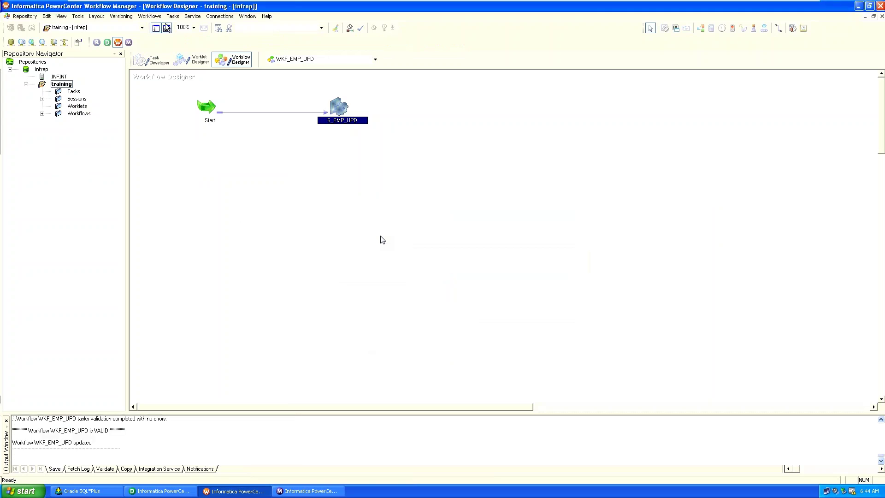
Start the WKF_EMP_UPD workflow, check its run in Workflow Monitor and rerun the emp_upd query in Oracle SQL*Plus.
click(154, 16)
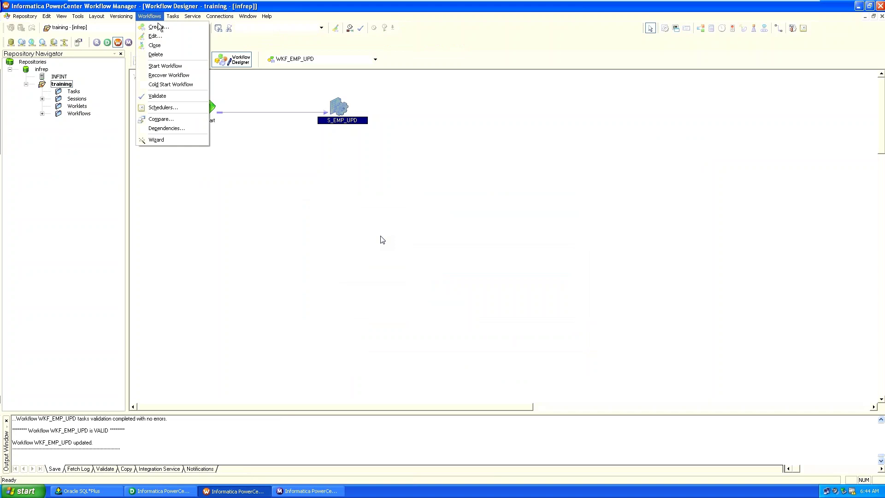
click(165, 66)
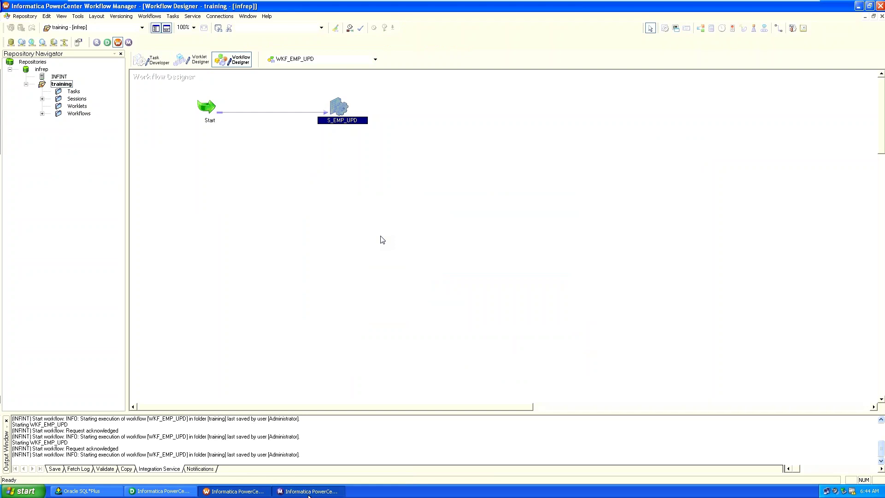
click(308, 491)
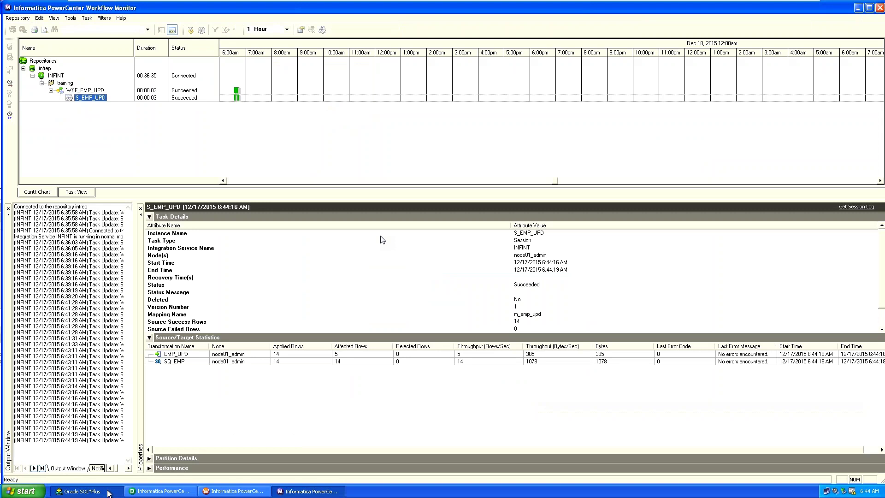
click(109, 493)
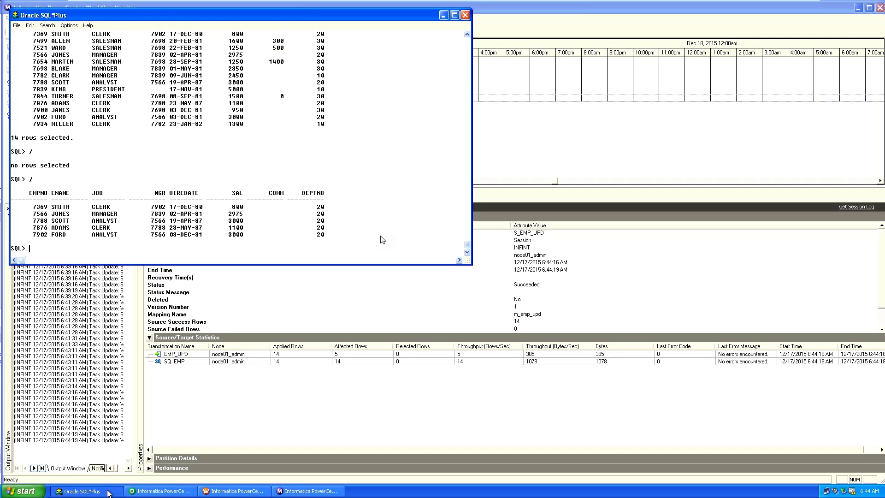
Review the m_emp_upd mapping in Designer, switch back to Oracle SQL*Plus, set sal to 9999 in emp where sal is 3000, and commit.
click(171, 491)
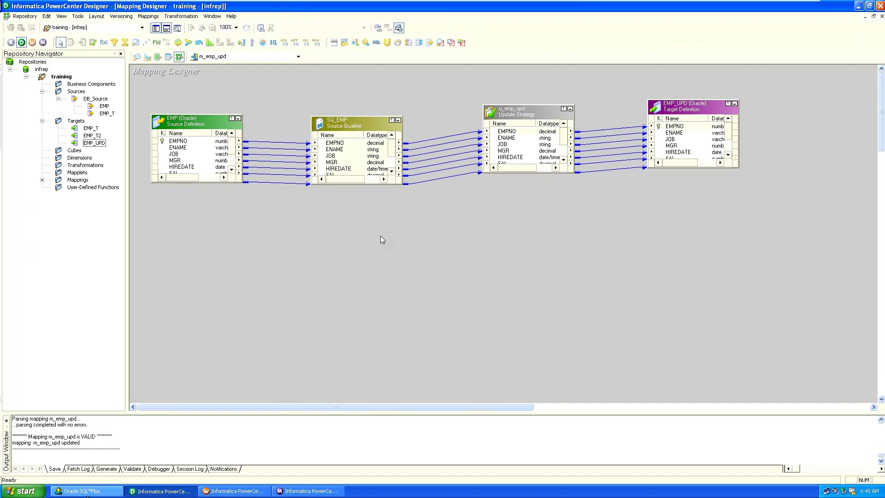
click(88, 493)
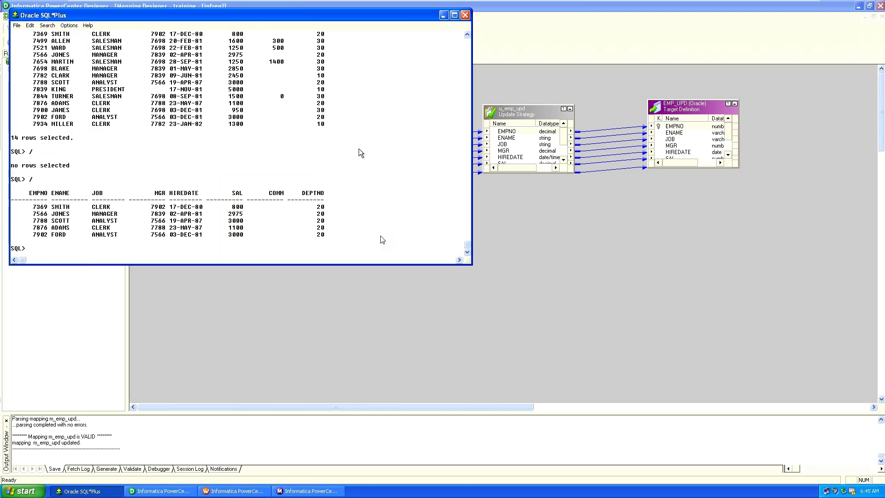
text(update emp)
text(set sal)
key(BackSpace)
text(=9999 where sal=)
text(3000)
text(;)
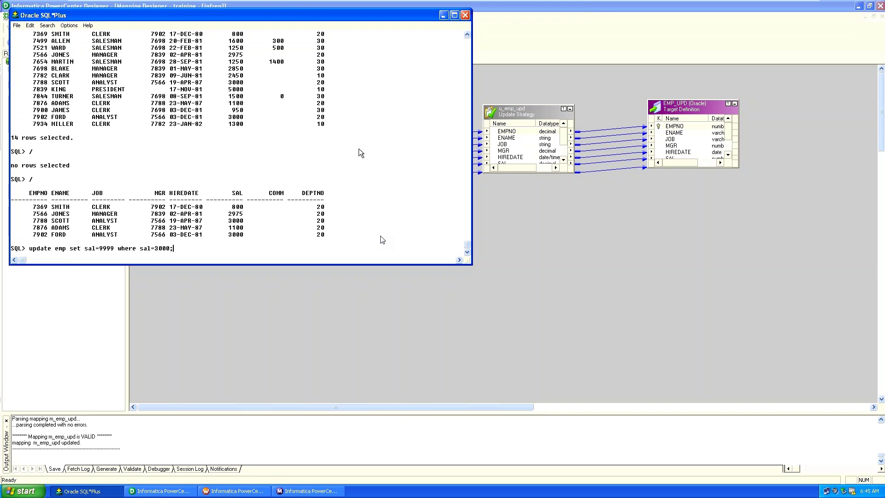
key(Return)
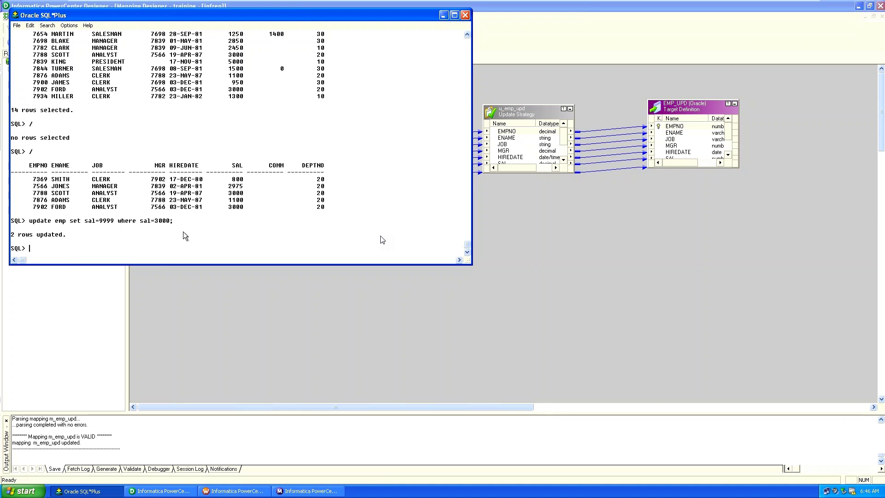
key(ctrl+alt)
text(commit;)
key(Return)
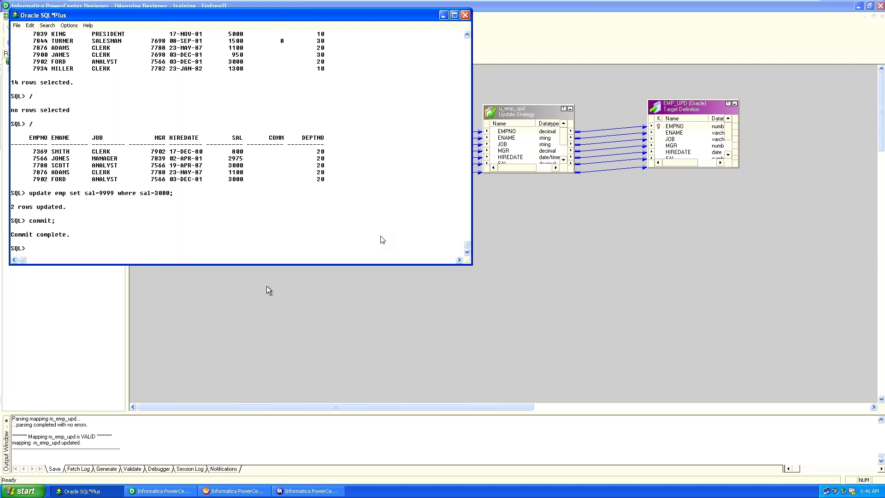
In Designer, set the u_emp_upd update strategy expression to DD_UPDATE, validate it and save the mapping.
double_click(515, 114)
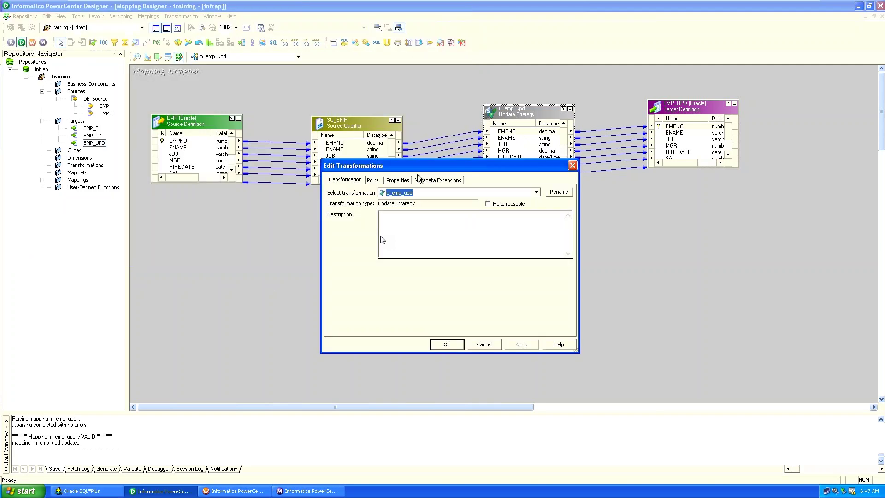
click(387, 181)
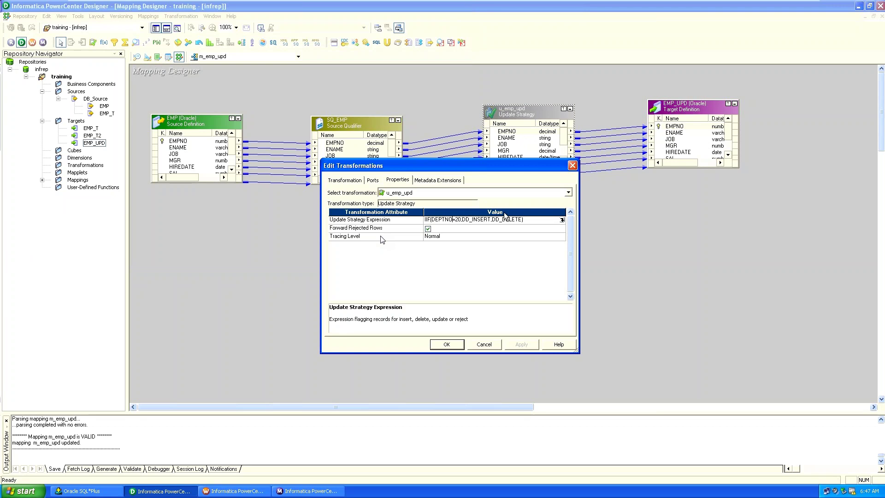
click(562, 221)
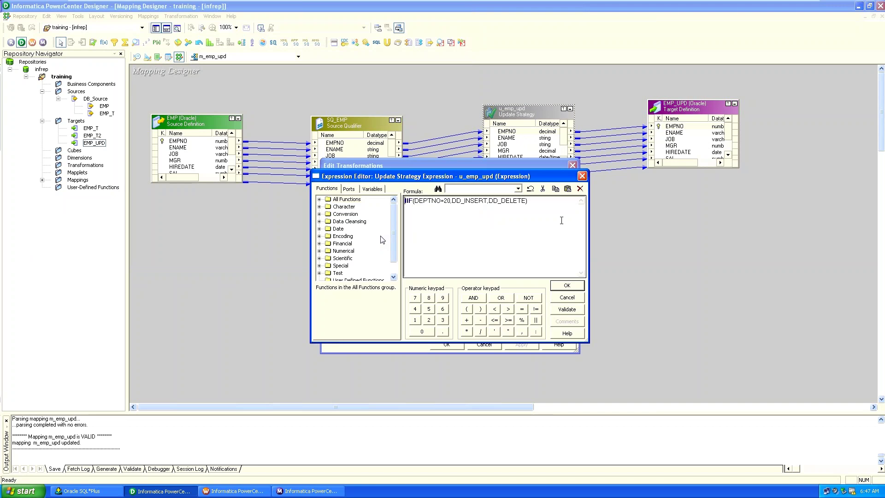
key(ctrl+a)
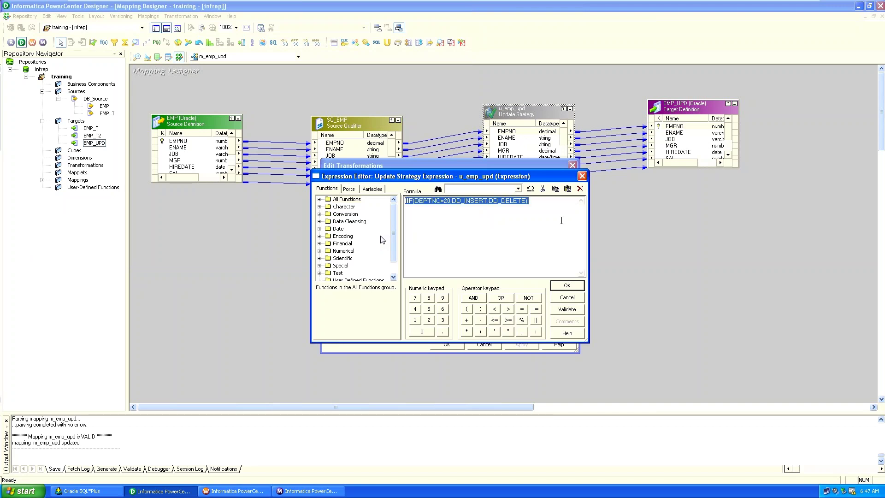
text(DD)
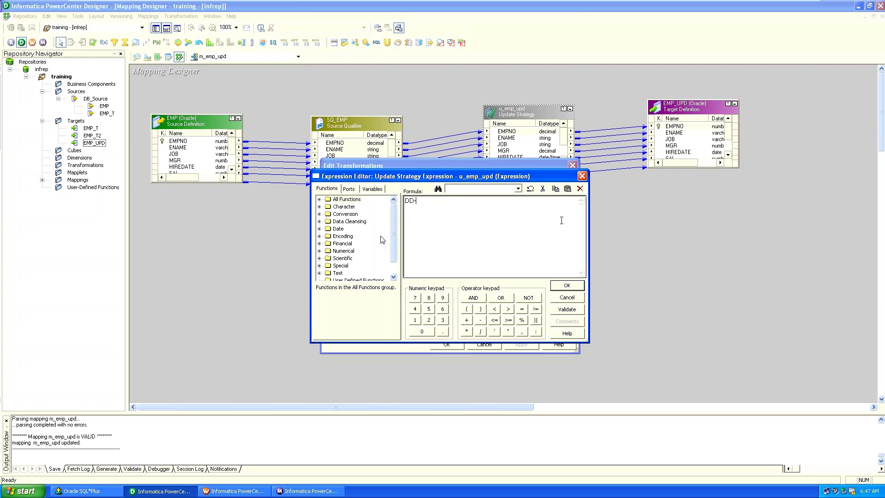
text(_UPDATE)
click(577, 314)
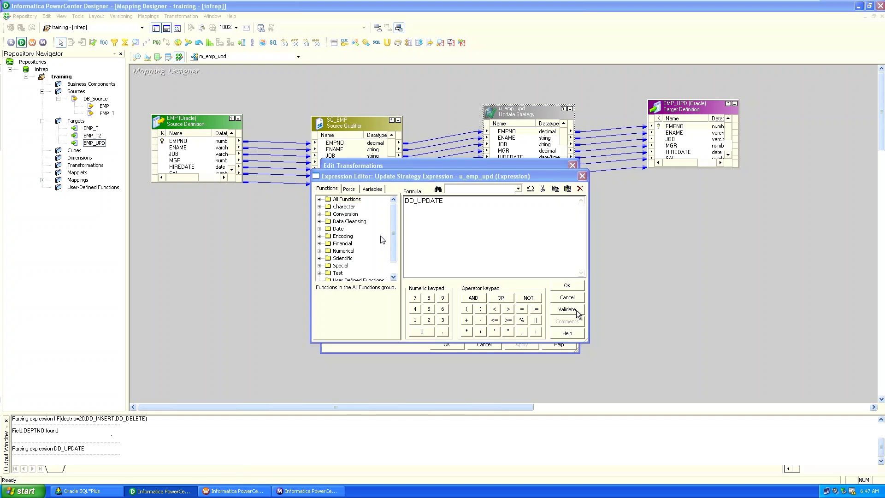
key(Return)
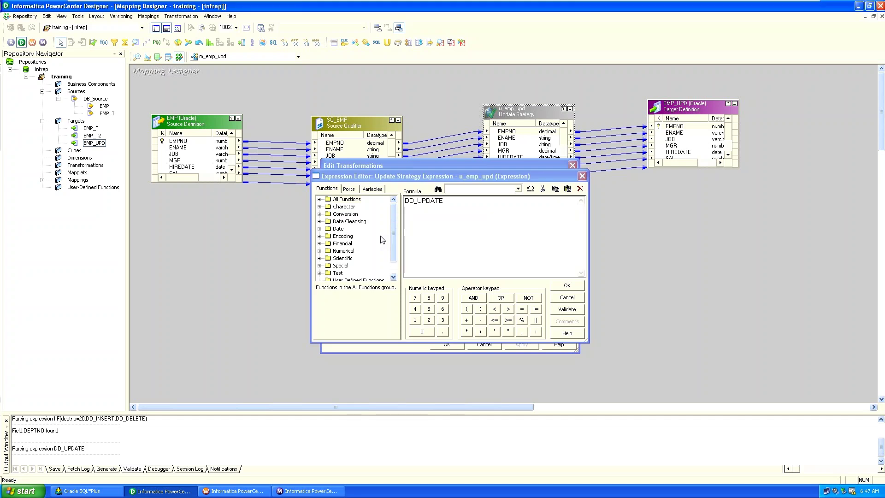
click(573, 284)
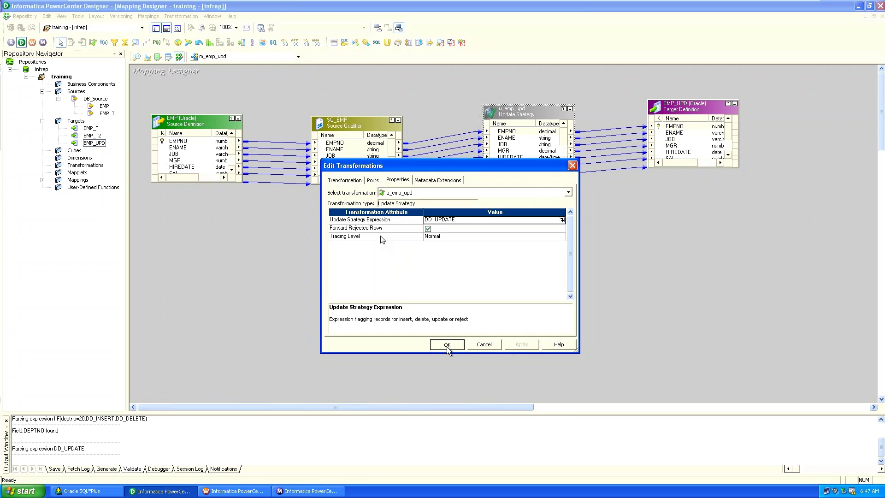
click(447, 346)
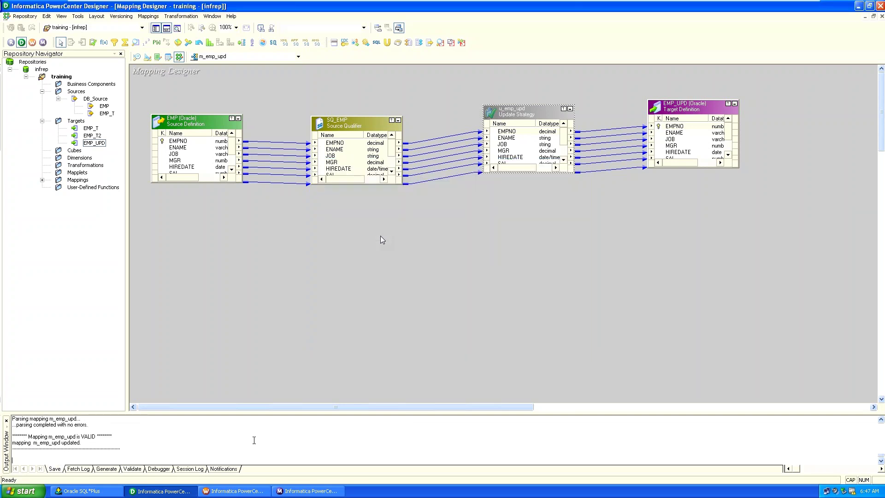
key(ctrl+s)
key(Return)
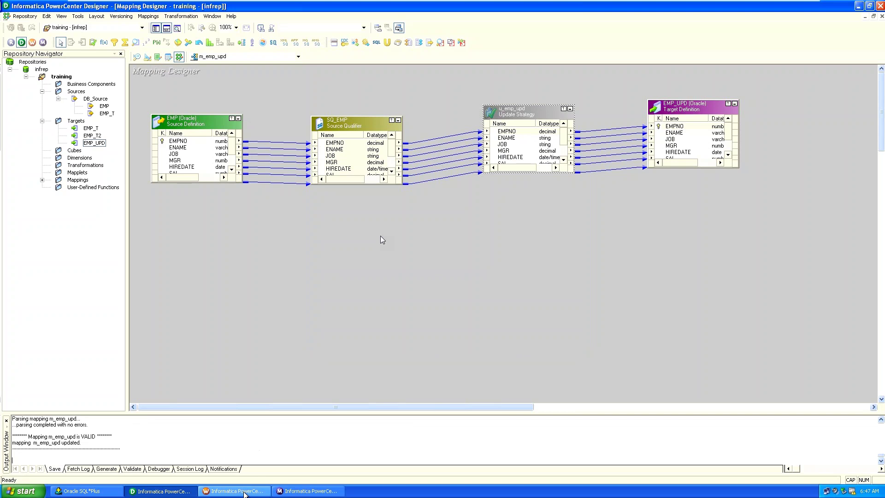
Switch to Workflow Manager, refresh the mapping of the S_EMP_UPD session and save the workflow.
click(245, 491)
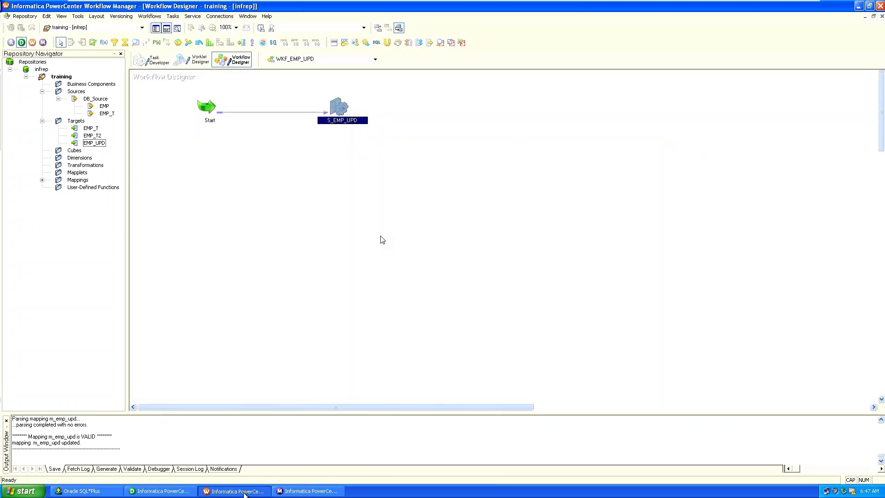
right_click(345, 118)
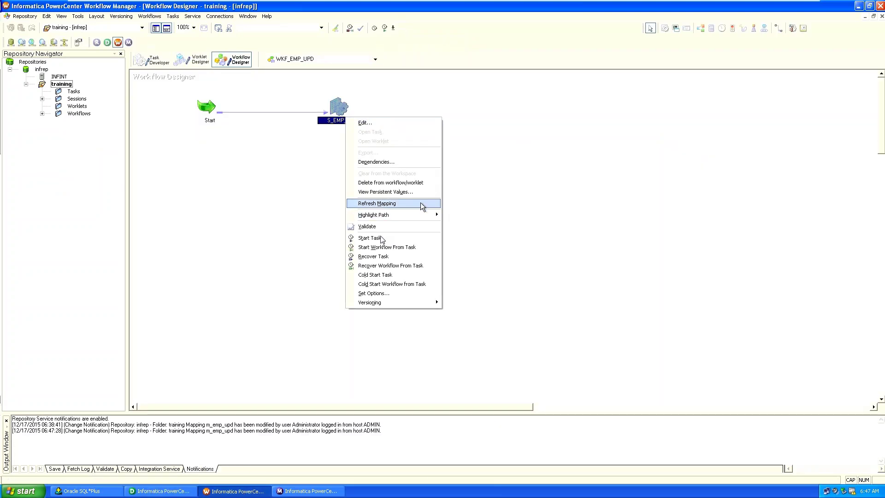
click(421, 203)
click(140, 18)
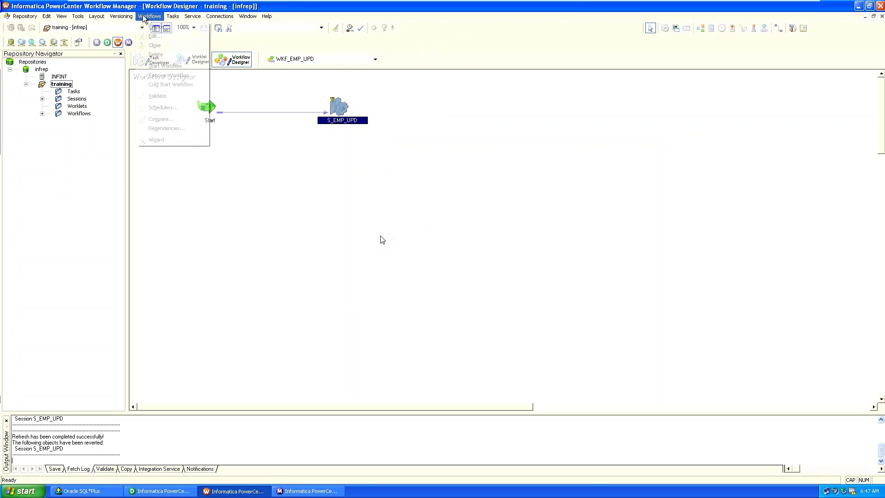
click(163, 67)
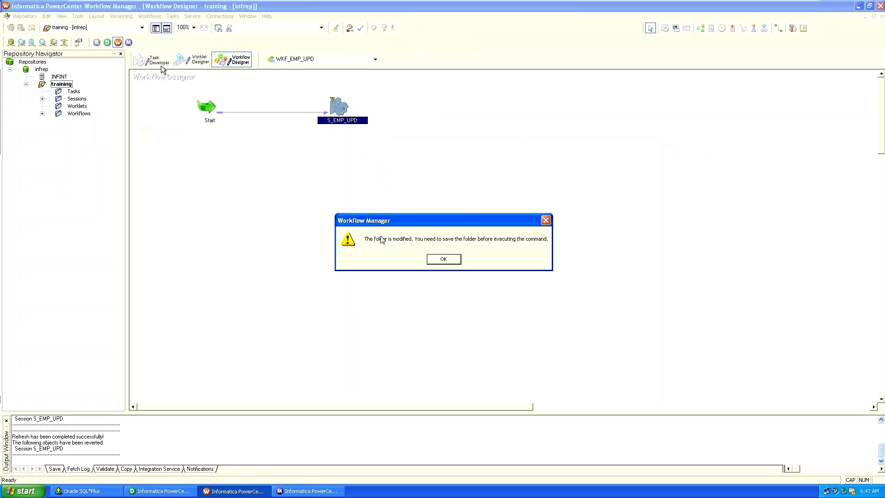
key(Return)
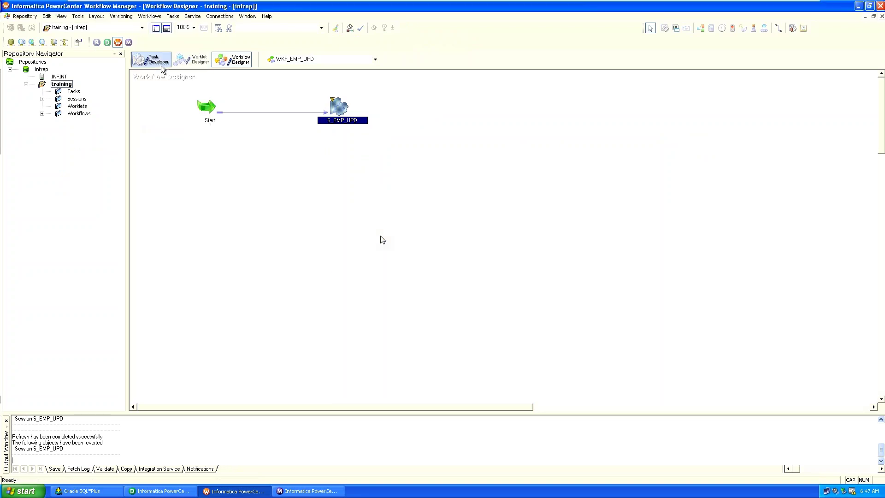
key(ctrl+s)
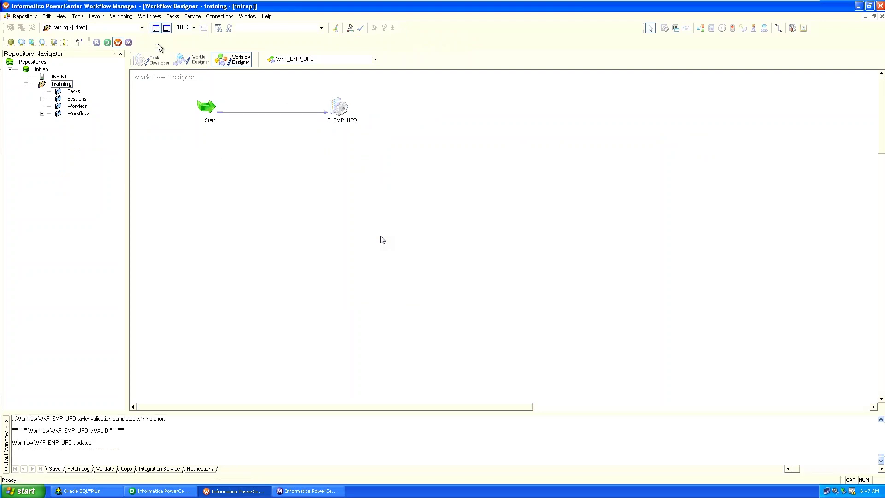
Start the WKF_EMP_UPD workflow with the refreshed mapping and check the session run statistics in Workflow Monitor.
click(150, 16)
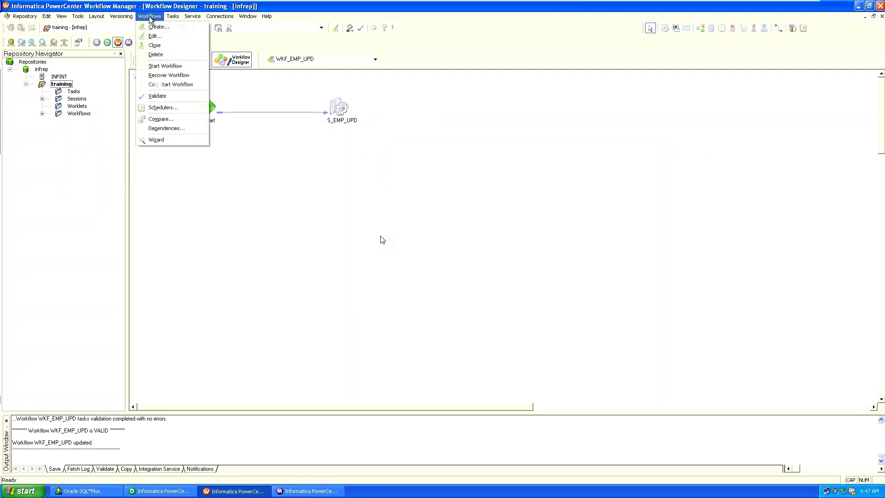
click(154, 66)
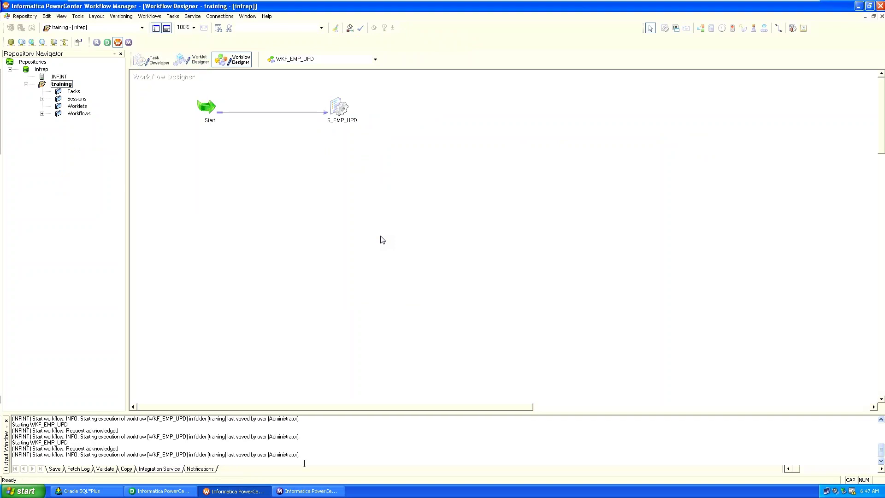
click(303, 492)
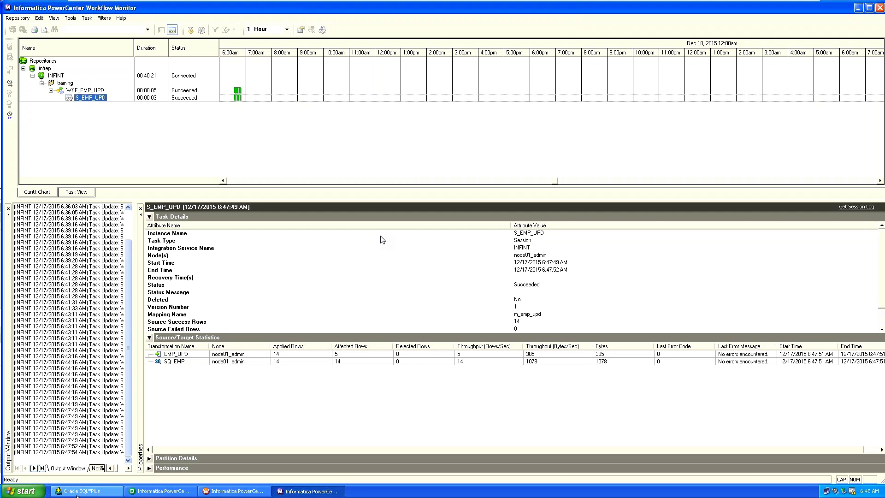
Switch to Oracle SQL*Plus and query all rows of emp_upd with select * from emp_upd.
click(77, 495)
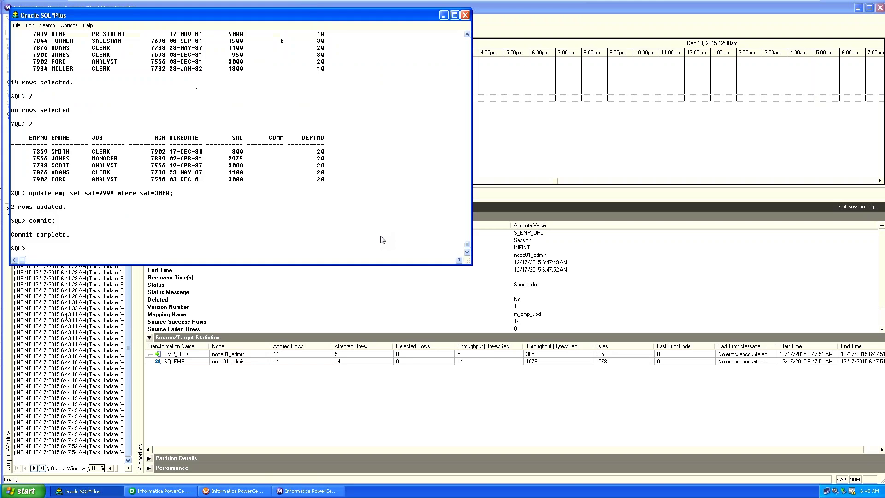
text(SEL)
key(Caps_Lock)
key(BackSpace)
key(BackSpace)
text(elect)
key(BackSpace)
key(BackSpace)
key(BackSpace)
key(BackSpace)
key(BackSpace)
key(BackSpace)
text(select * from emp_upd;)
key(Return)
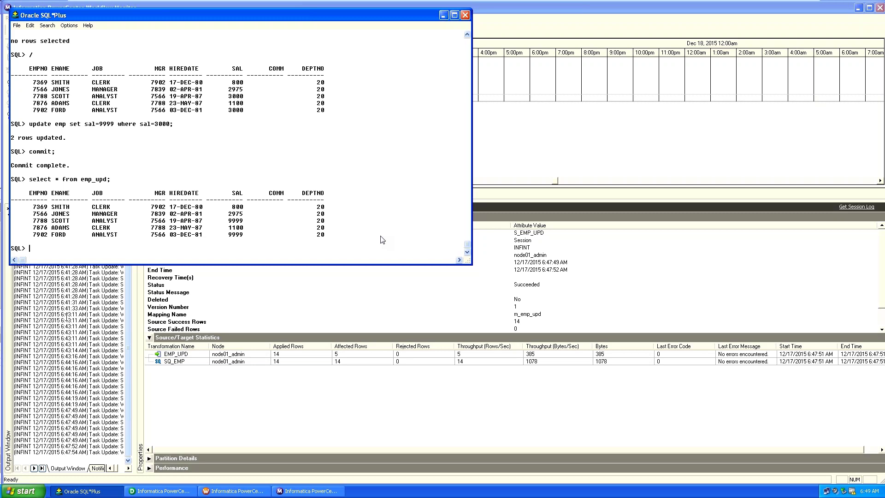
Switch to Workflow Manager and review how the S_EMP_UPD session treats source rows, leaving its properties without changes.
click(230, 492)
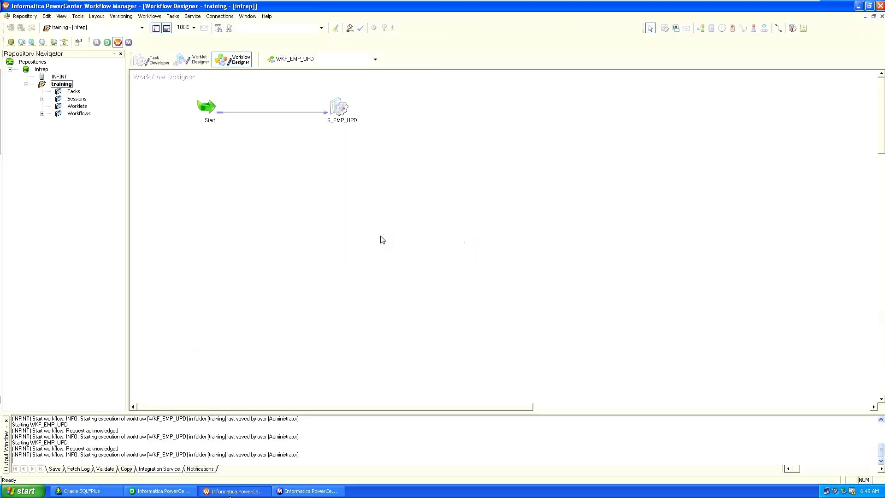
double_click(337, 107)
click(334, 147)
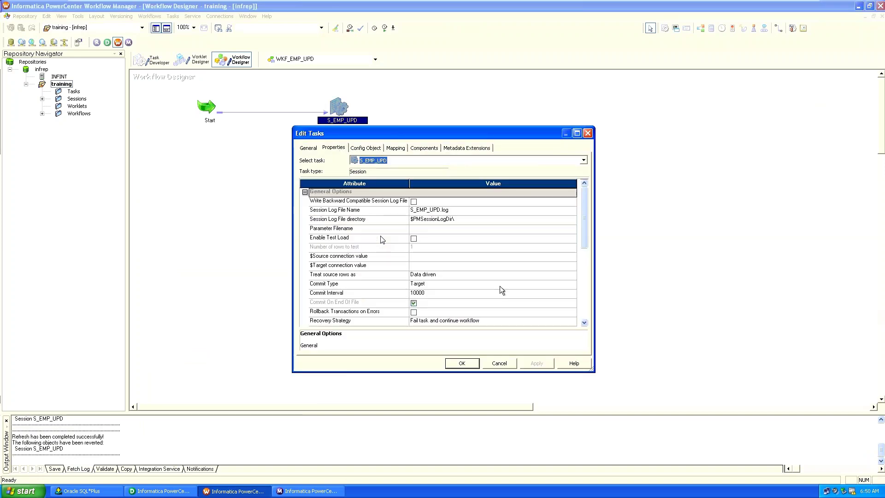
click(512, 364)
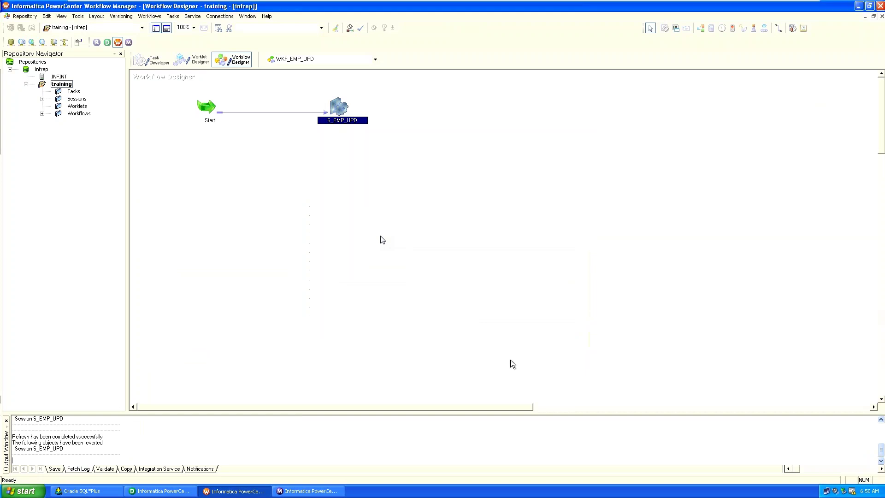
click(144, 18)
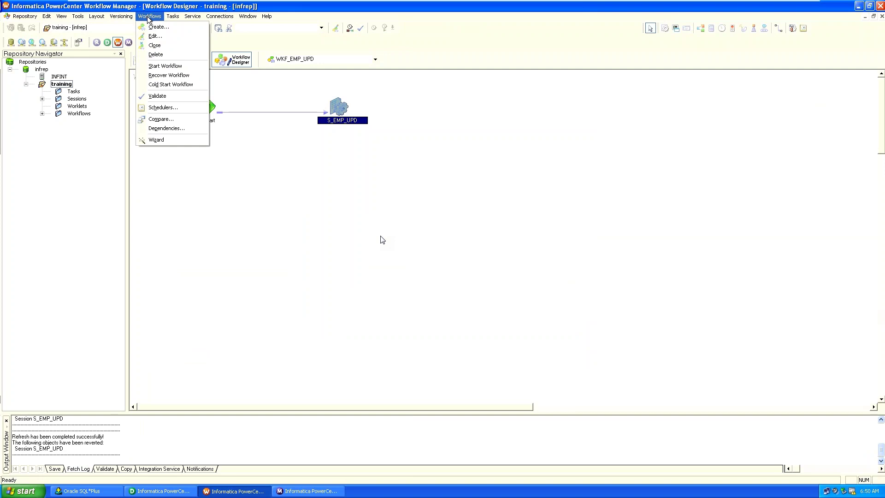
click(149, 18)
click(251, 202)
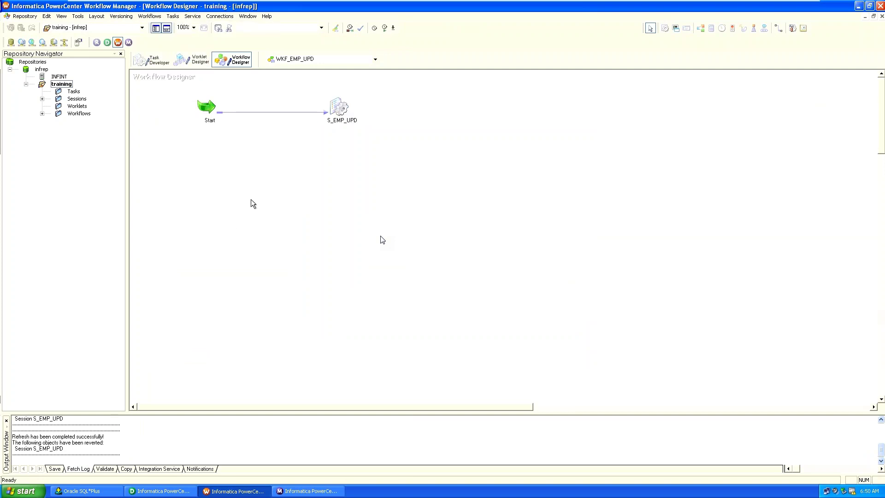
Examine the S_EMP_UPD session's general properties and the SQ_EMP source qualifier's mapping-level properties.
click(342, 107)
double_click(343, 107)
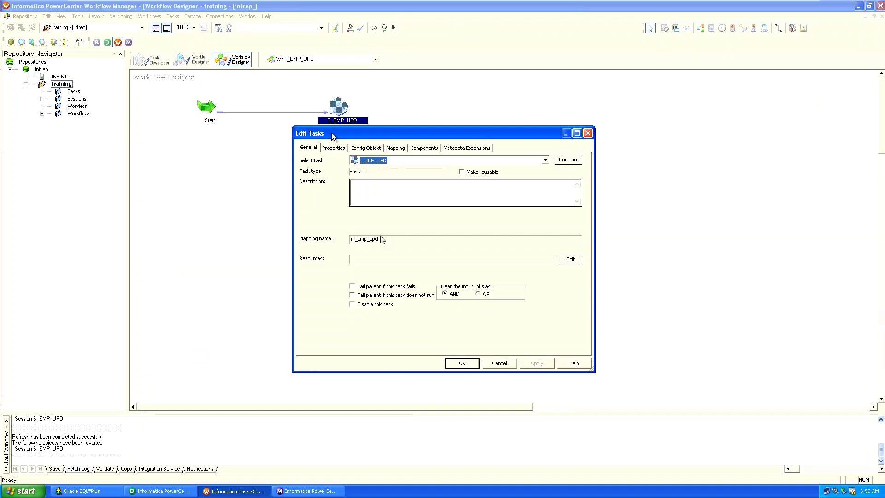
click(333, 148)
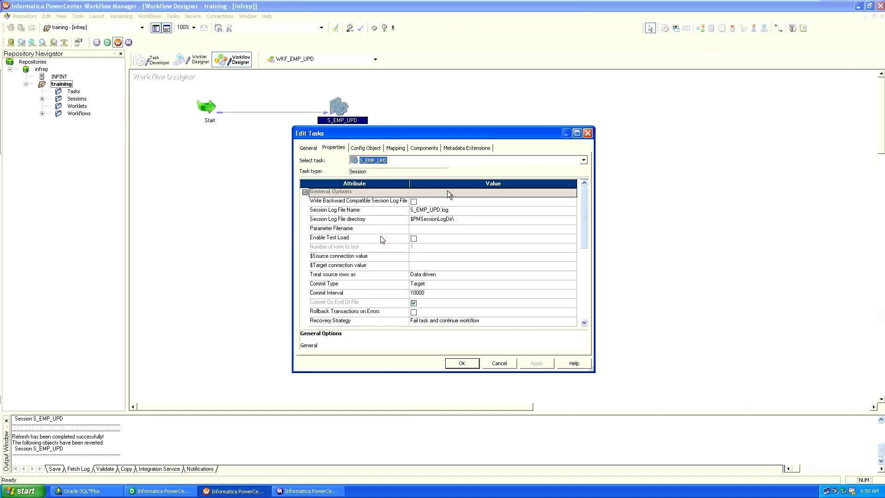
click(391, 148)
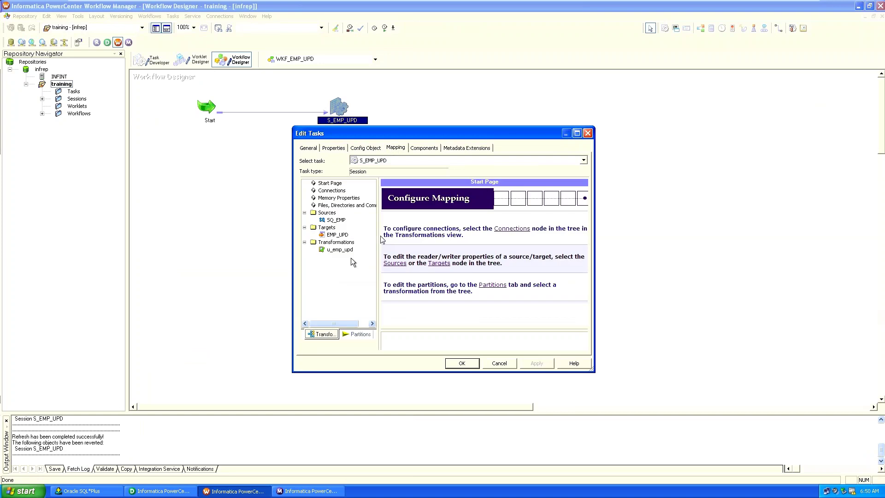
click(333, 220)
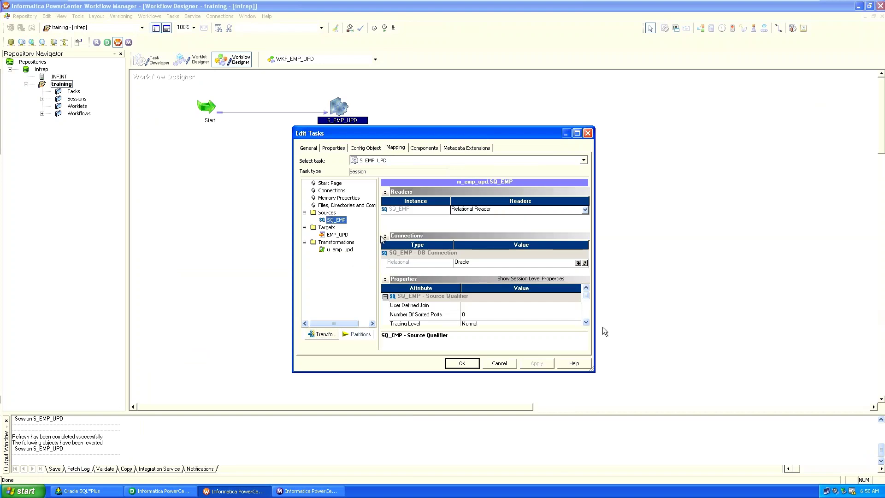
click(586, 323)
click(586, 322)
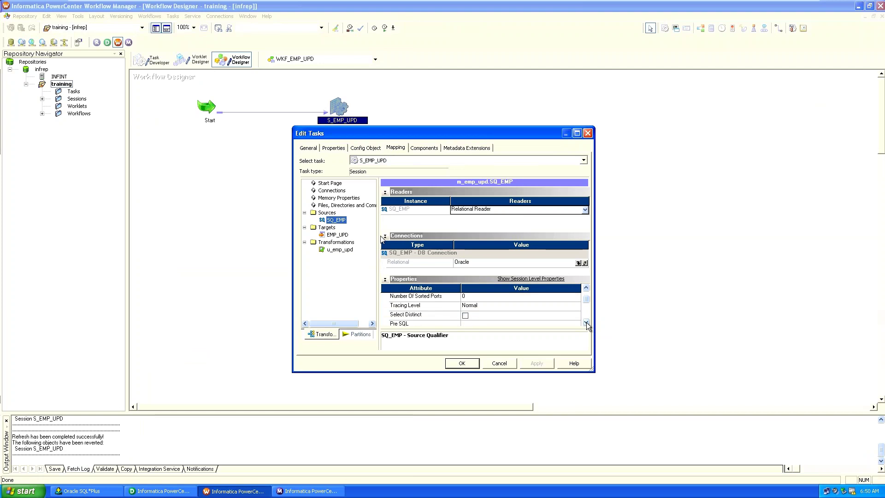
click(586, 323)
click(586, 323)
click(586, 323)
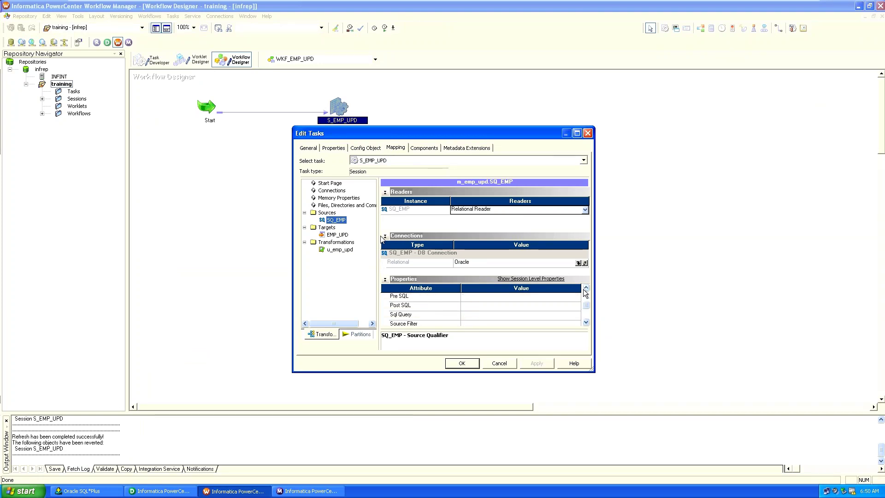
click(583, 289)
click(583, 289)
click(583, 289)
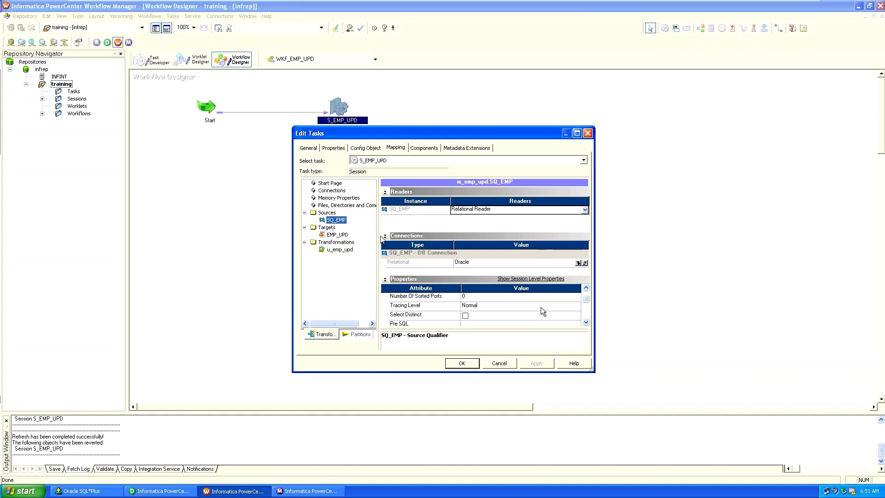
Review the tracing level choices for SQ_EMP, accept the session settings and save the workflow.
click(541, 308)
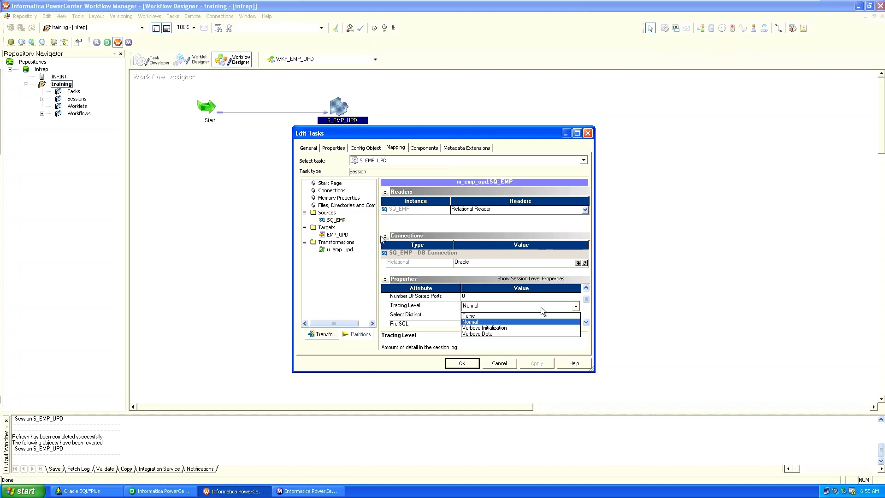
click(541, 306)
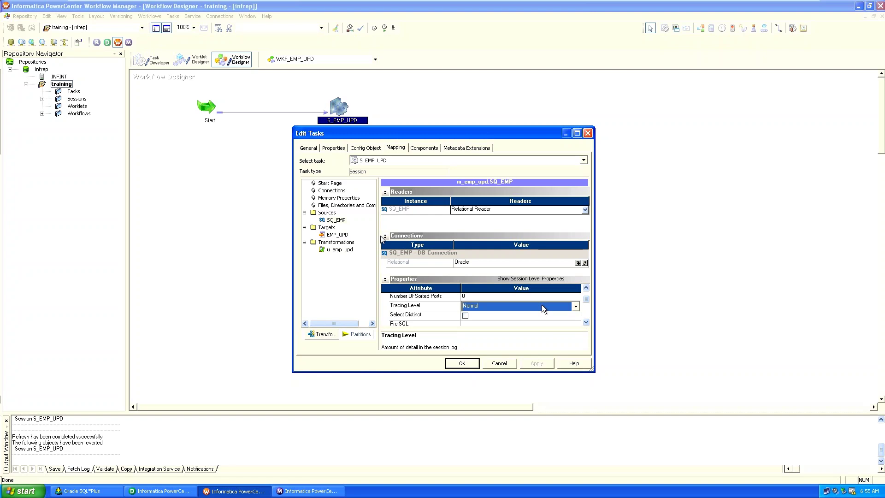
click(470, 366)
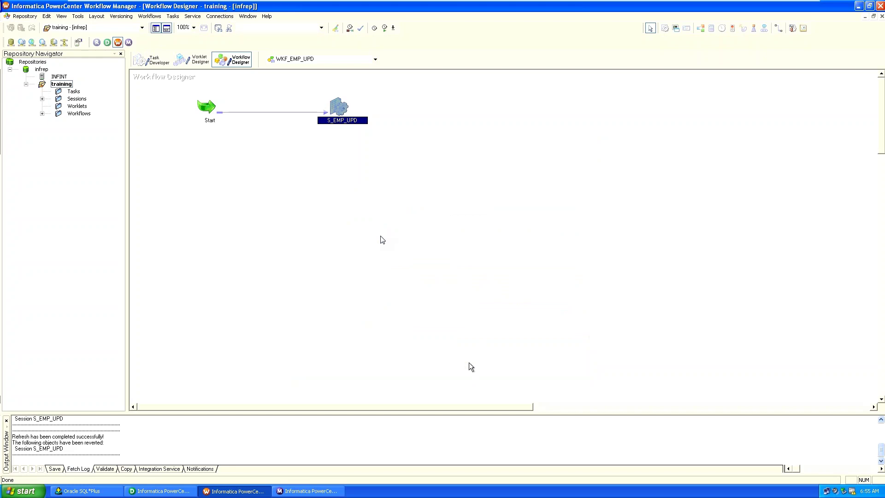
key(ctrl+s)
key(Return)
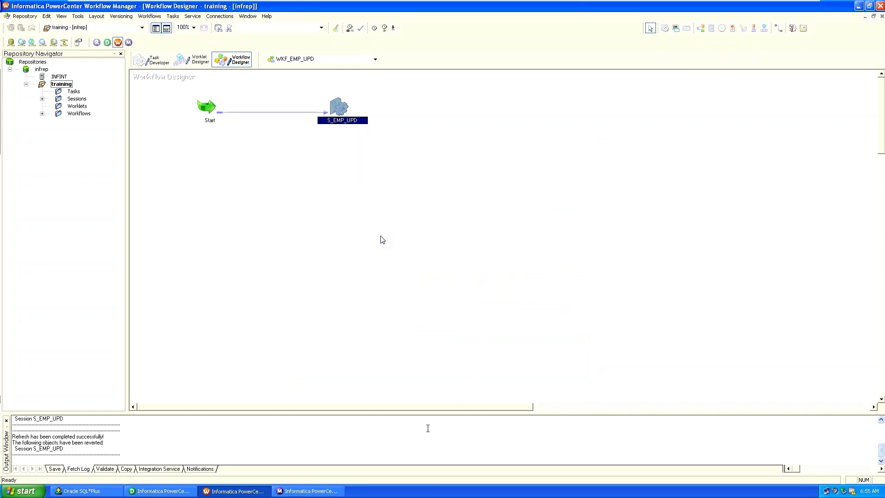
Switch to Workflow Monitor and open the session log of the S_EMP_UPD run.
click(295, 491)
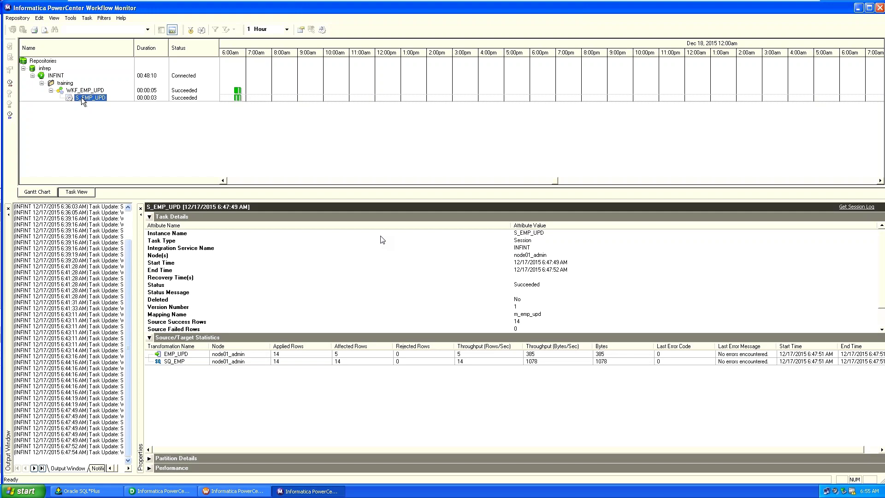
right_click(83, 101)
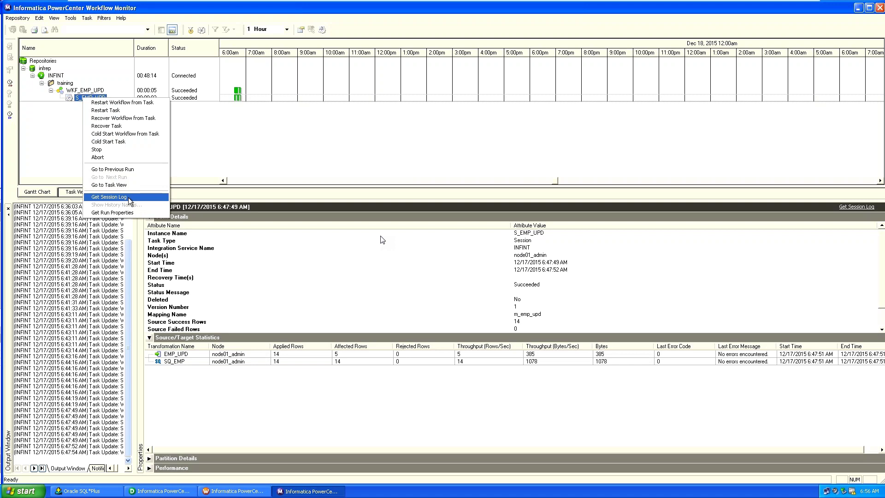
click(111, 197)
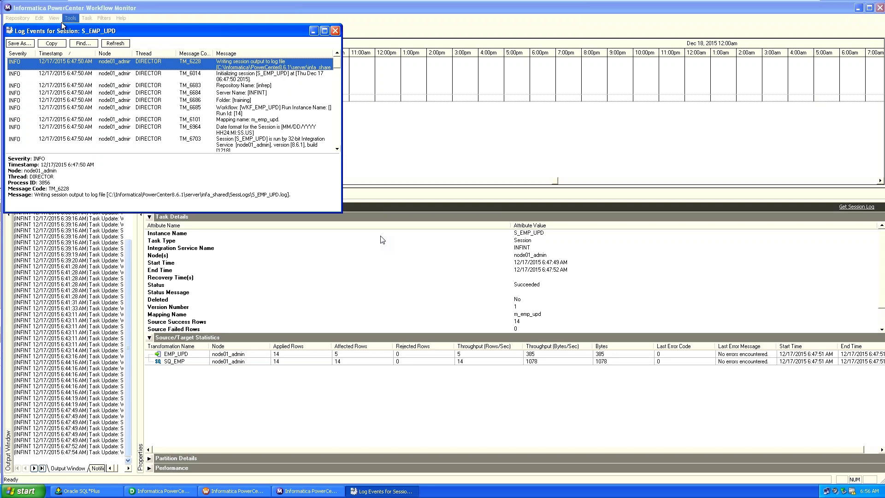
Save the S_EMP_UPD session log to the Desktop as a text log file and minimize the log events window.
click(18, 44)
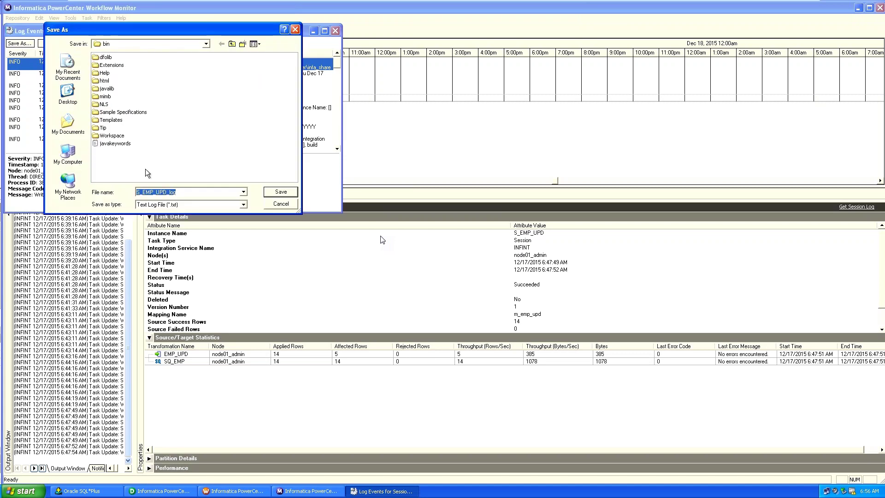
click(69, 94)
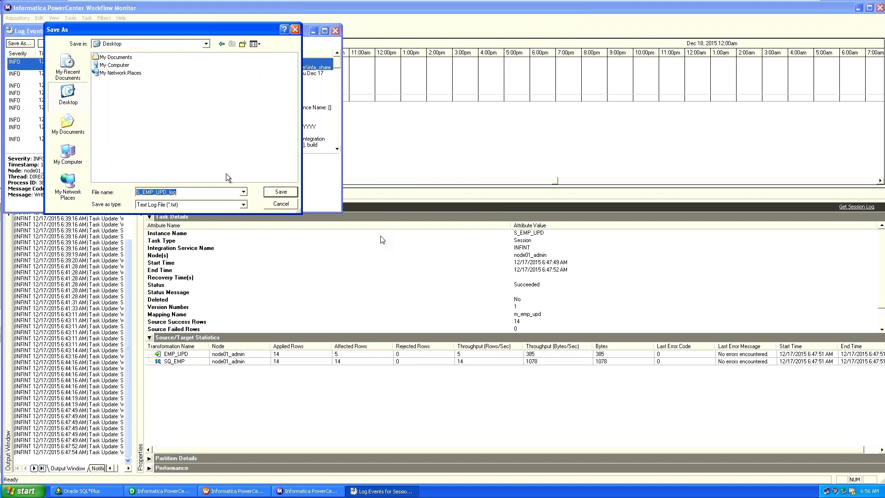
click(285, 196)
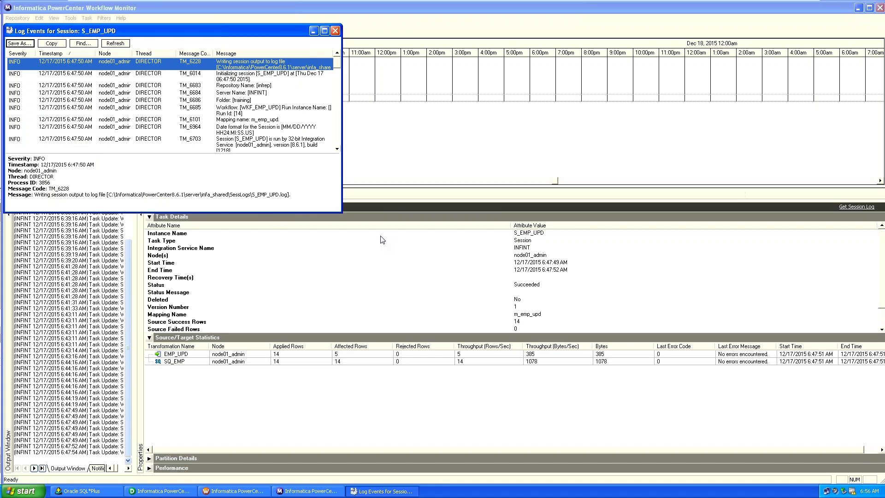
key(alt+space)
key(n)
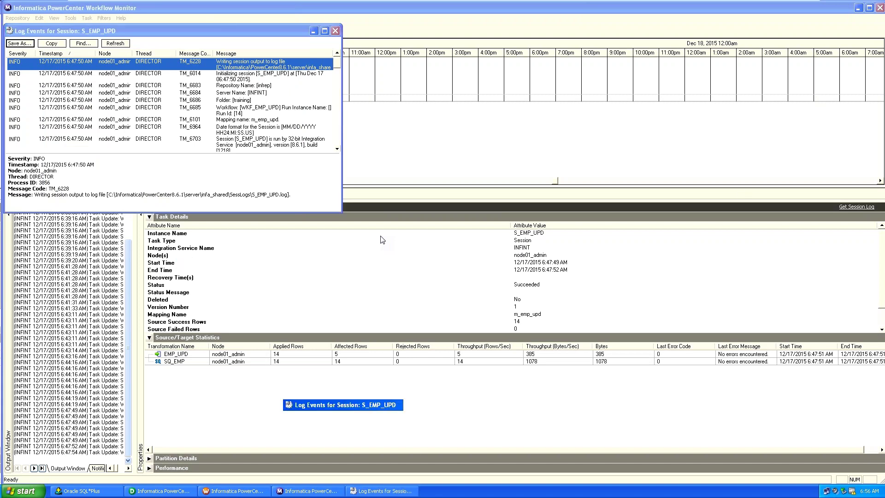
click(319, 491)
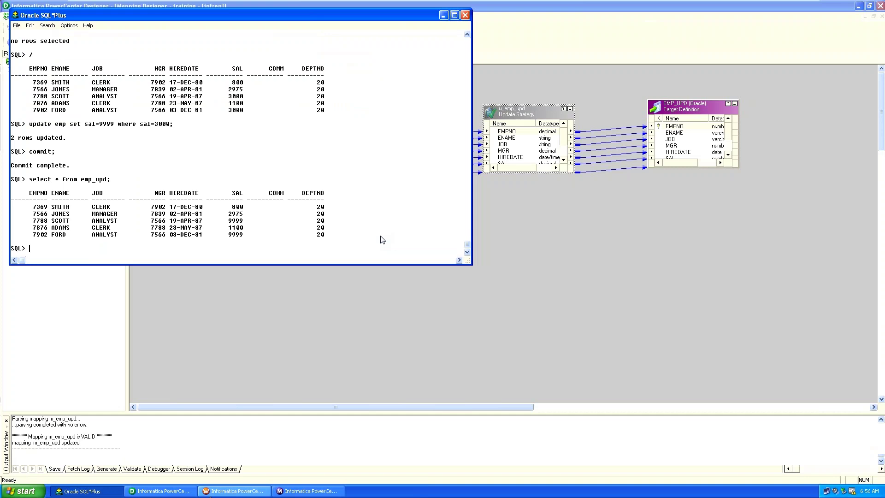
Switch to Workflow Manager and set the SQ_EMP source qualifier's tracing level to Verbose Data in the S_EMP_UPD session.
click(106, 492)
click(106, 493)
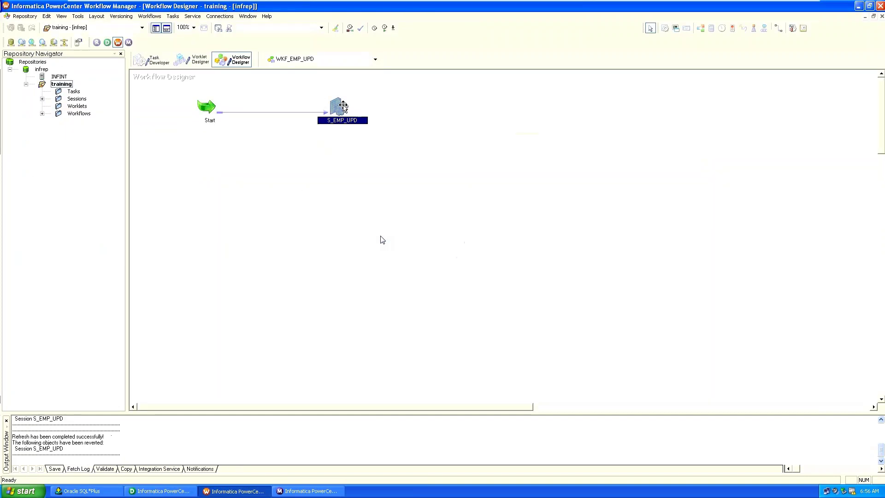
double_click(343, 109)
click(395, 148)
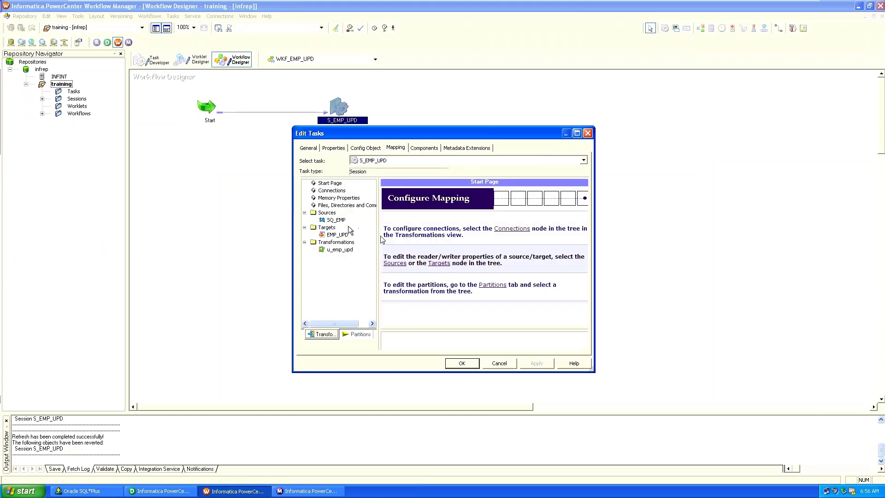
click(336, 220)
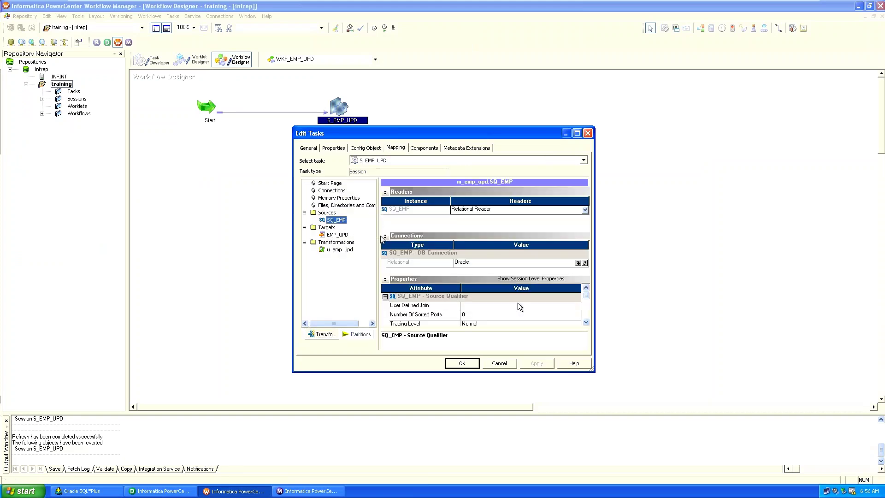
click(586, 322)
click(586, 322)
click(586, 323)
click(586, 322)
click(586, 323)
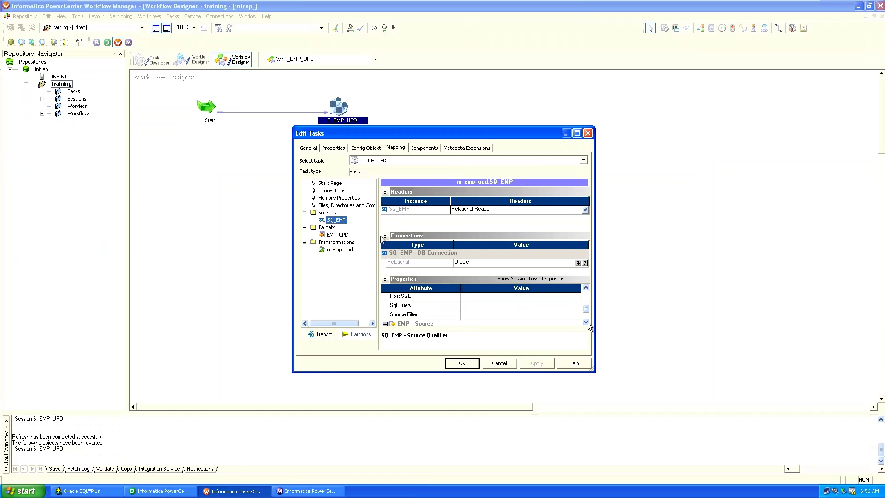
click(586, 323)
click(587, 322)
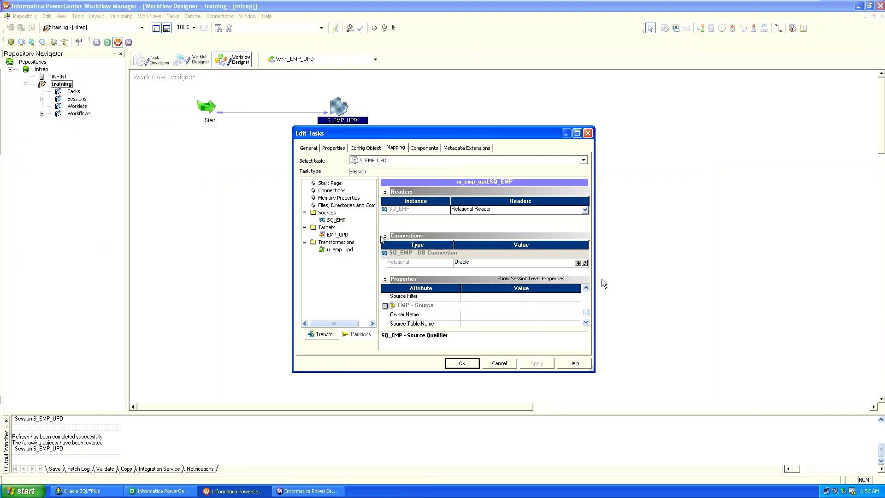
click(586, 288)
click(586, 289)
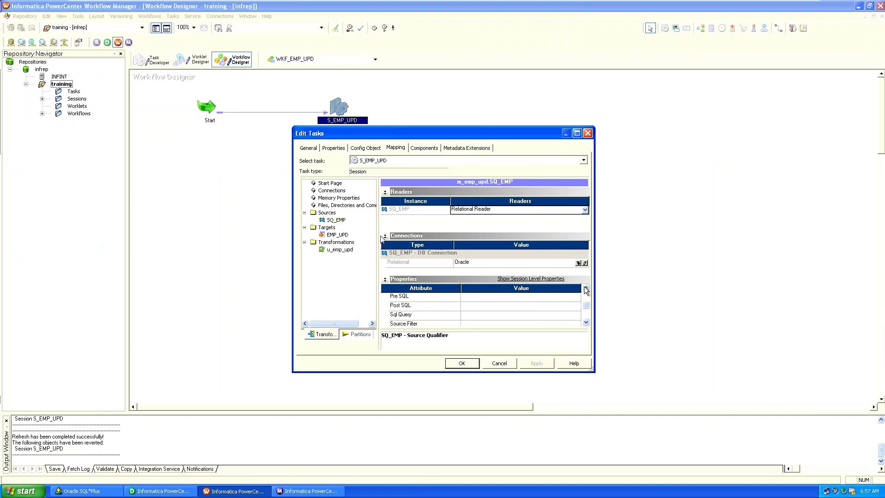
click(586, 288)
click(586, 289)
click(586, 288)
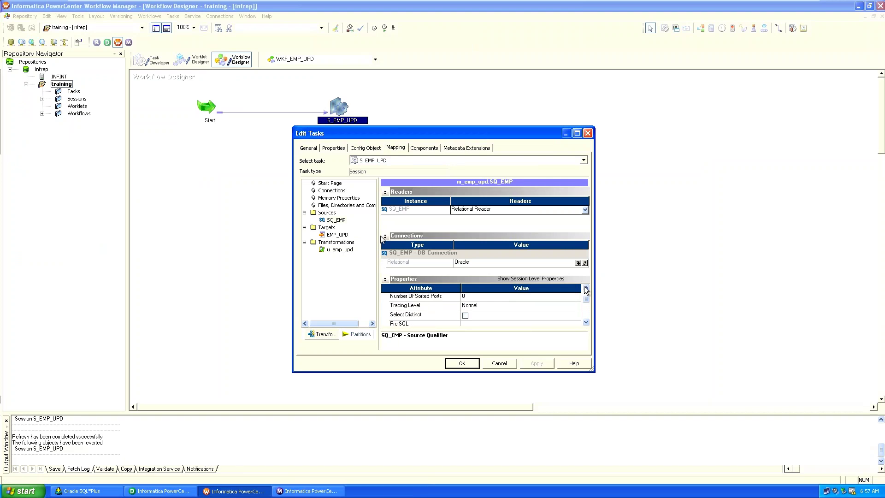
click(524, 305)
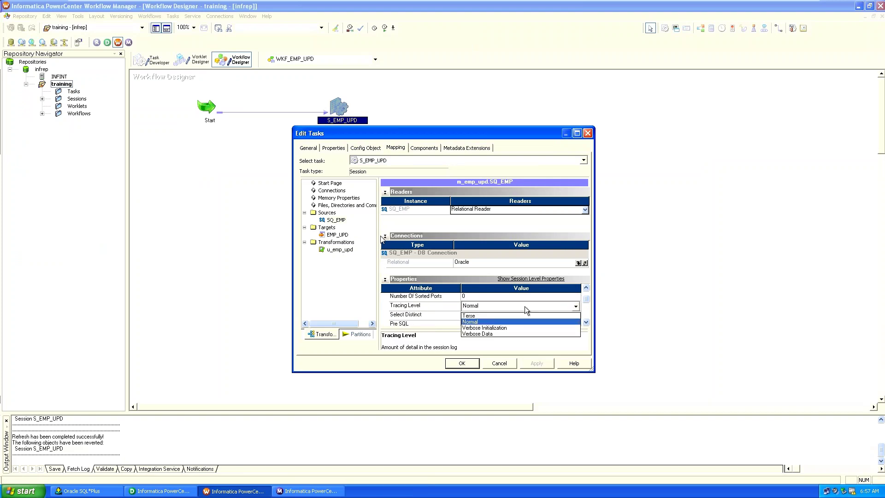
click(510, 328)
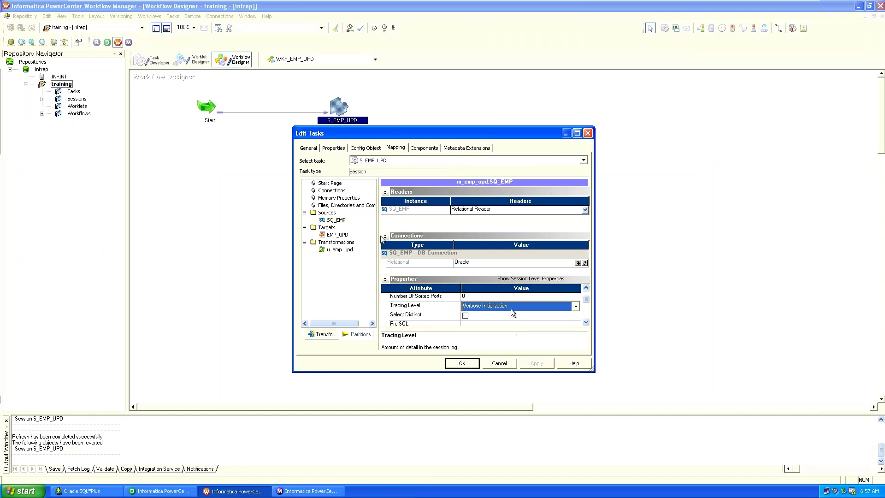
click(511, 306)
click(502, 331)
click(462, 363)
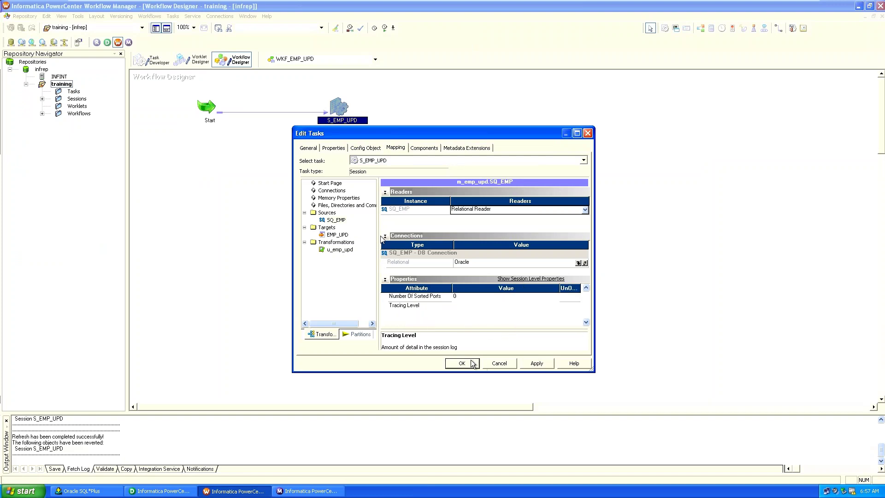
click(472, 364)
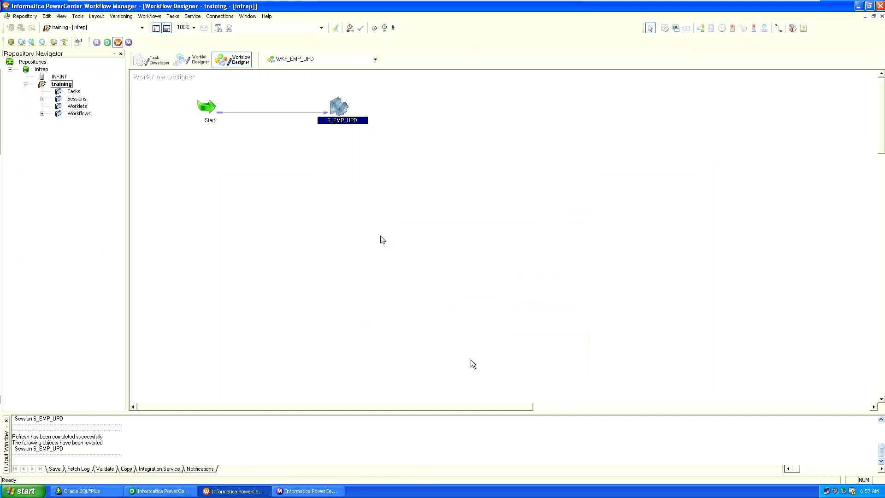
click(400, 315)
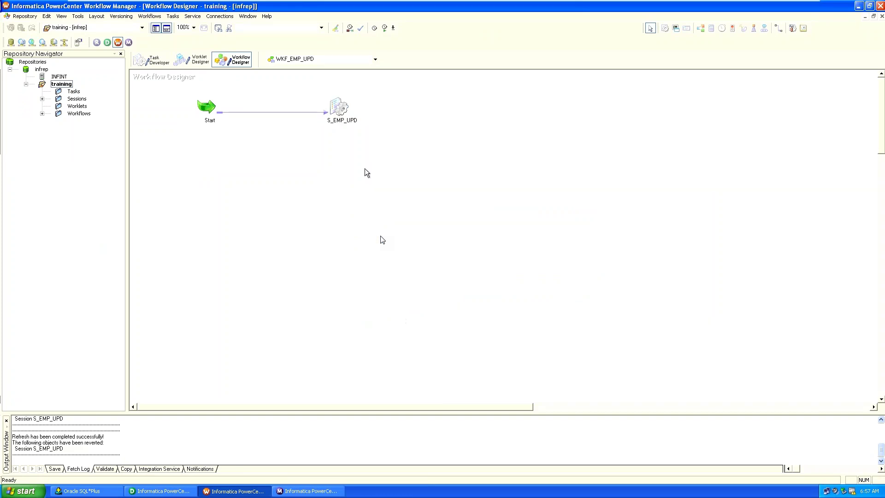
Review the EMP_UPD target's relational writer properties in the S_EMP_UPD session, including load type, insert, update, delete and truncate options.
double_click(337, 109)
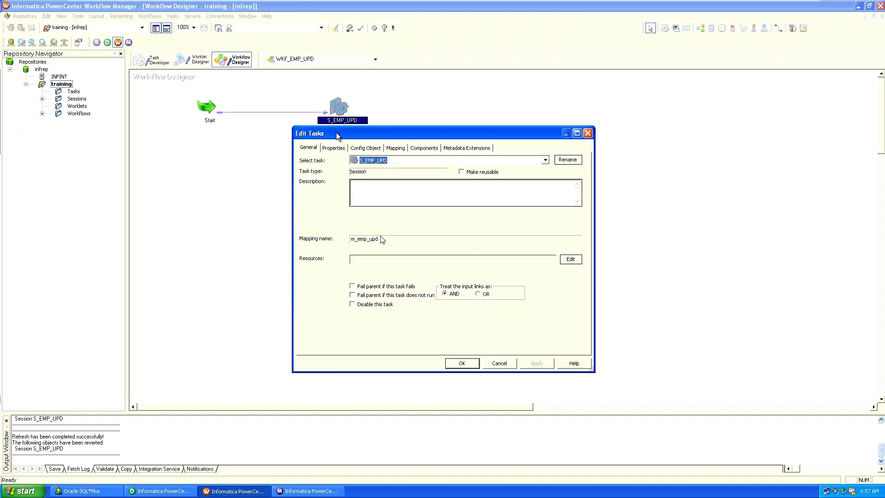
click(393, 147)
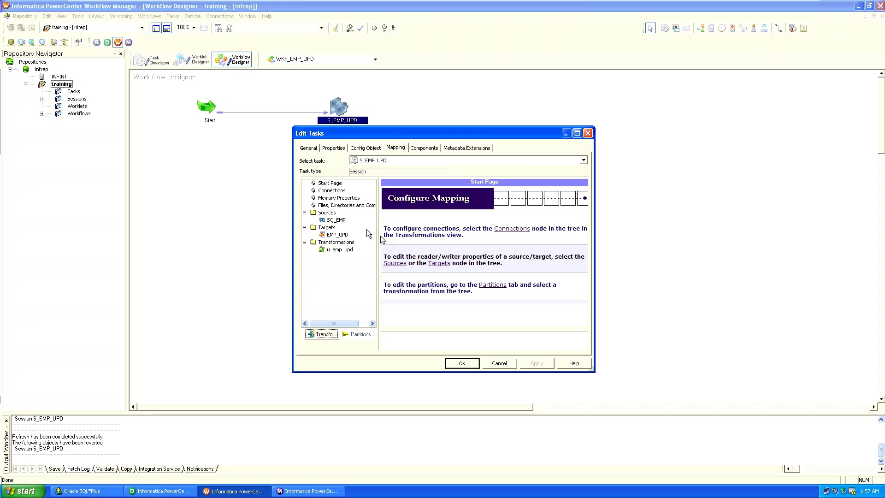
click(337, 235)
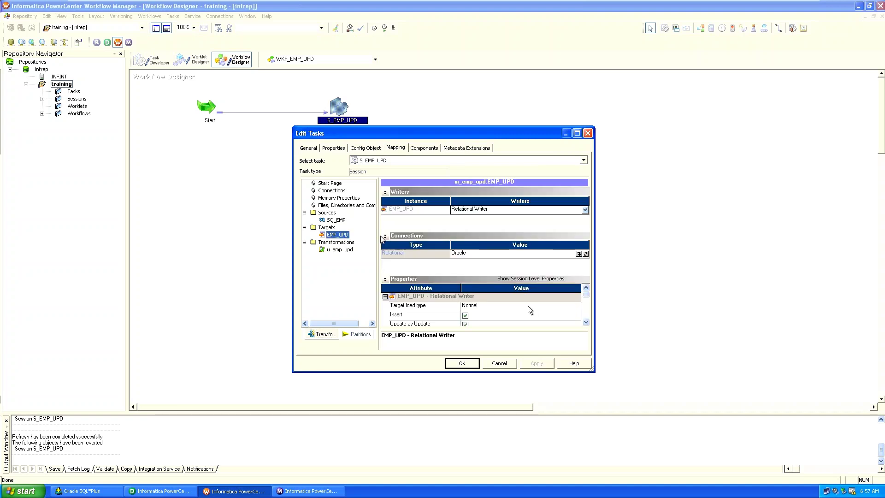
click(584, 323)
click(584, 323)
click(584, 323)
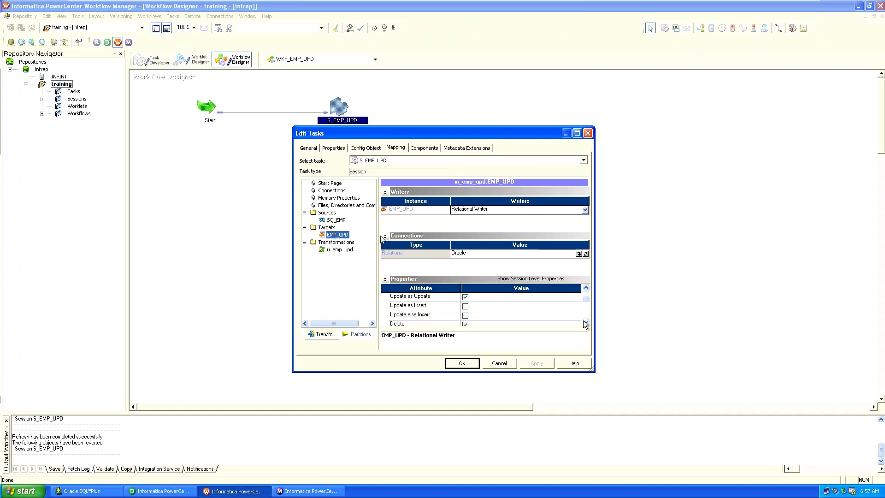
click(584, 322)
click(584, 323)
click(585, 323)
click(584, 323)
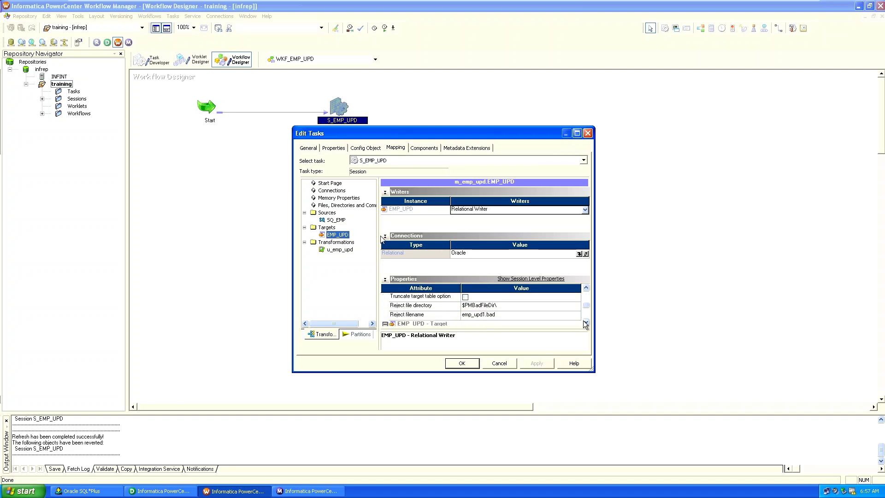
click(584, 322)
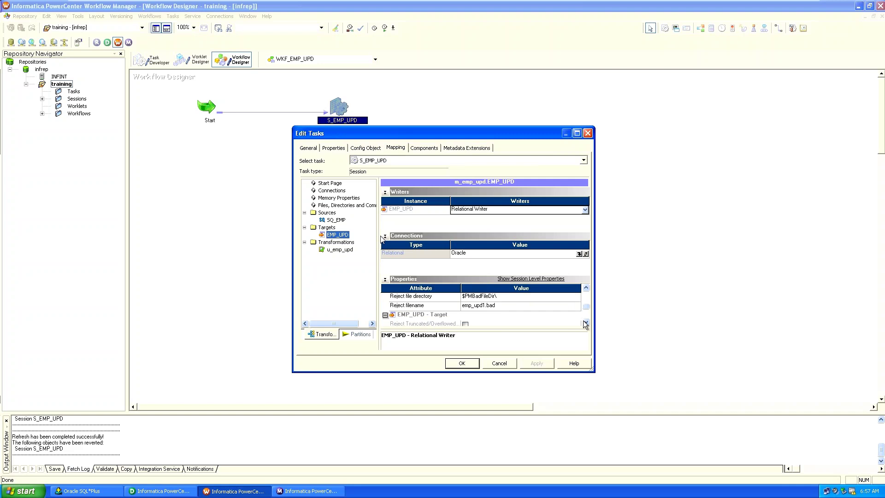
click(586, 289)
click(586, 289)
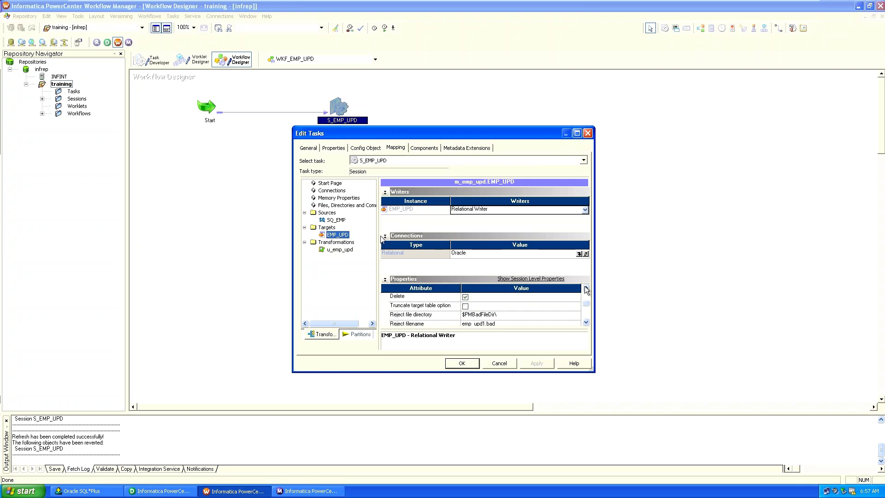
click(586, 290)
click(586, 290)
click(586, 290)
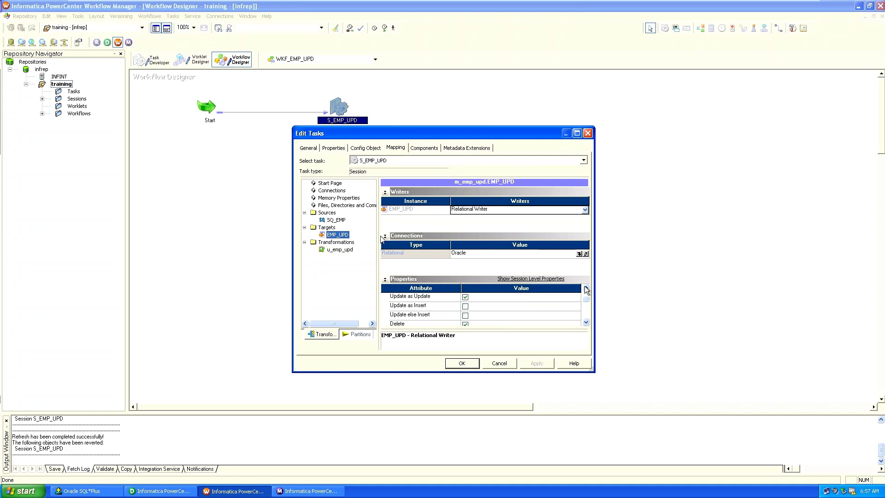
click(586, 289)
click(586, 290)
click(586, 290)
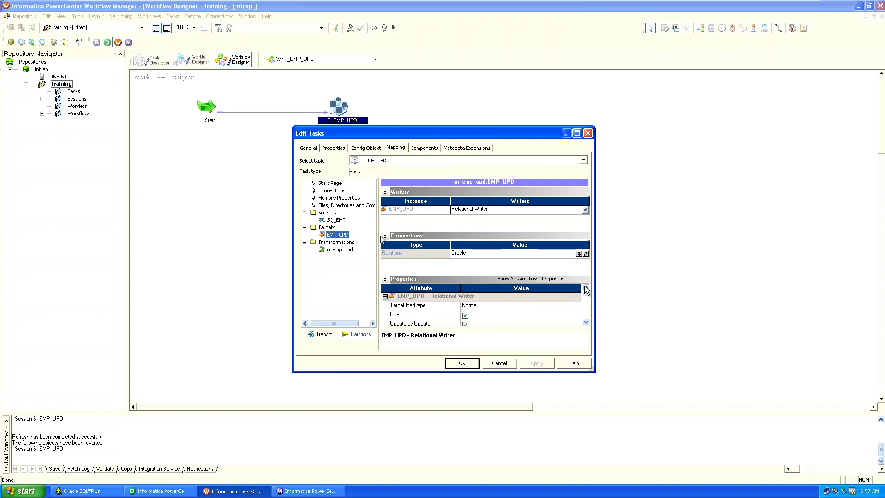
Examine the EMP_UPD target's update options, reject file settings, table name prefix, Pre SQL, Post SQL and target table name attributes.
click(585, 323)
click(585, 323)
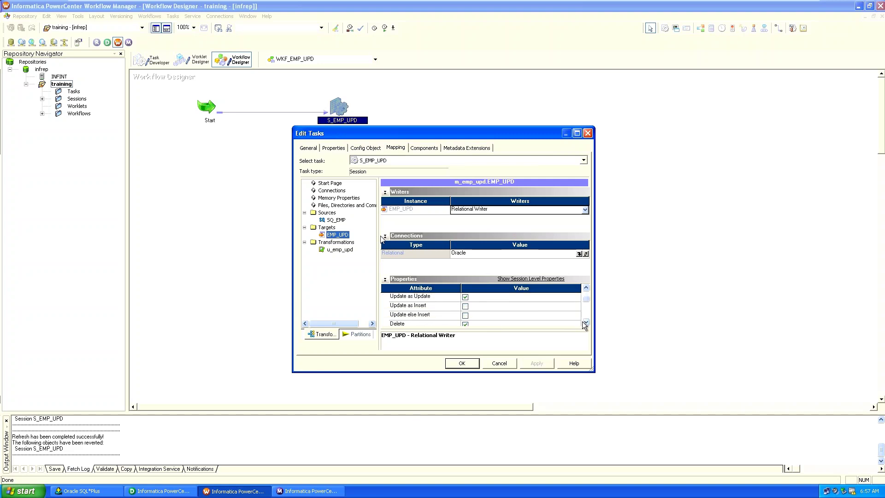
click(585, 323)
click(585, 323)
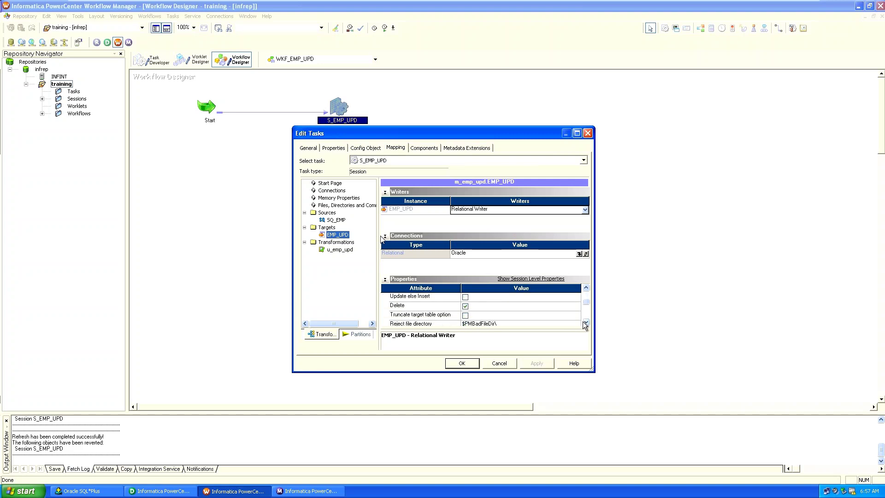
click(585, 323)
click(586, 323)
click(585, 324)
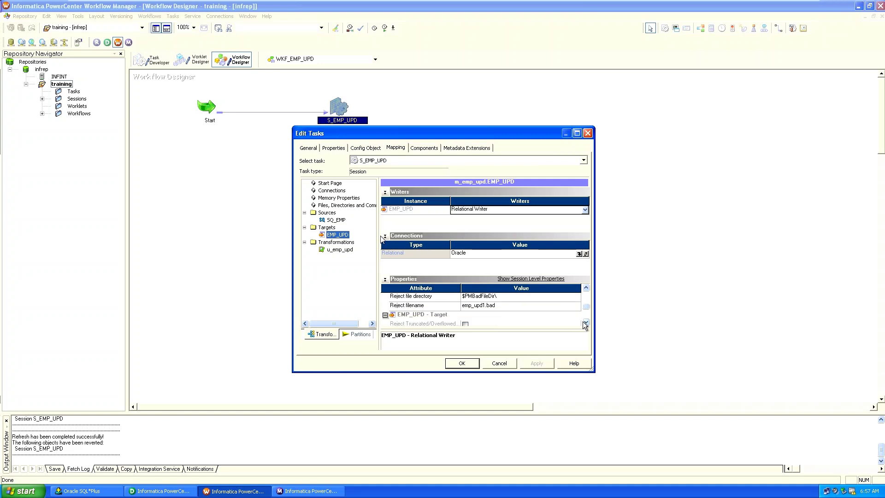
click(585, 323)
click(585, 323)
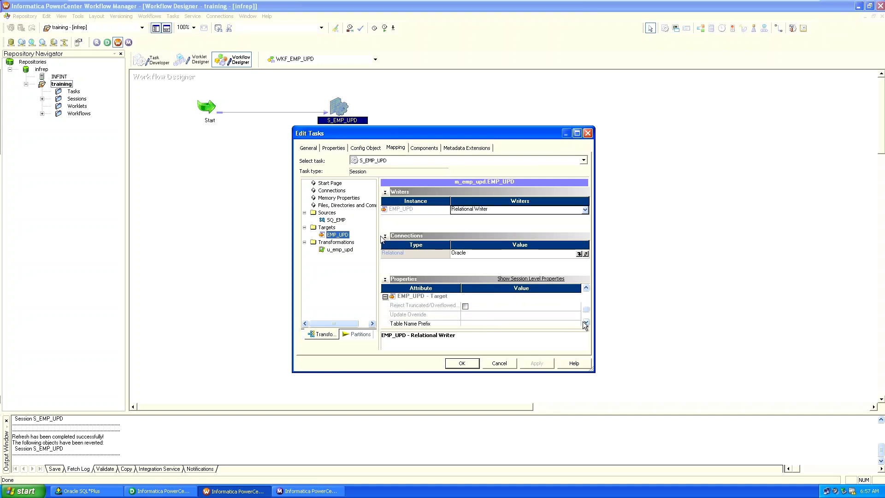
click(586, 323)
click(585, 323)
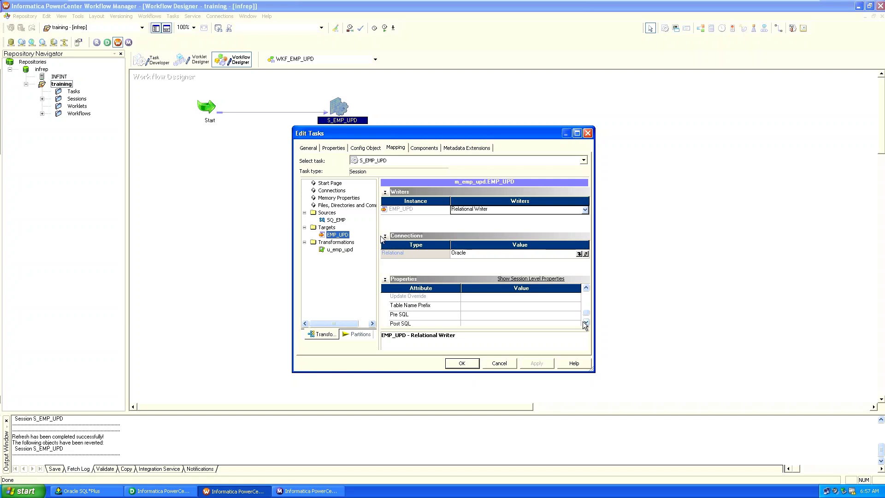
click(585, 324)
click(586, 323)
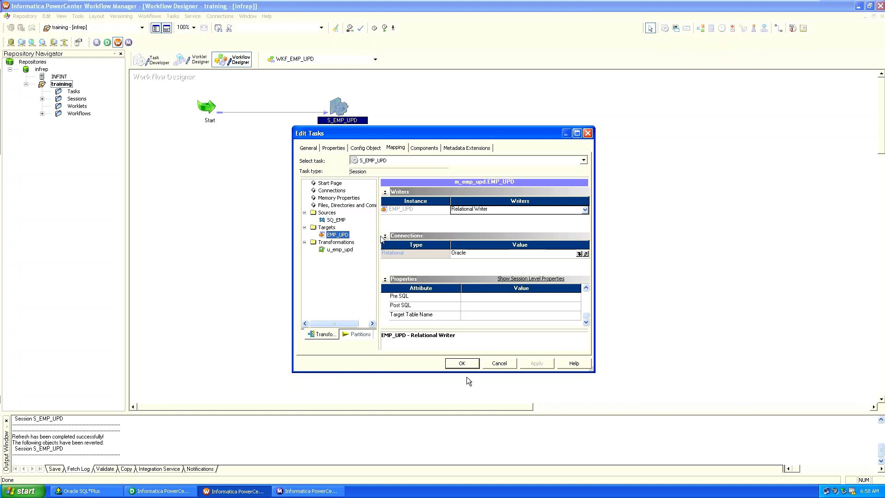
Accept and save the S_EMP_UPD session settings, and start the WKF_EMP_UPD workflow.
click(463, 364)
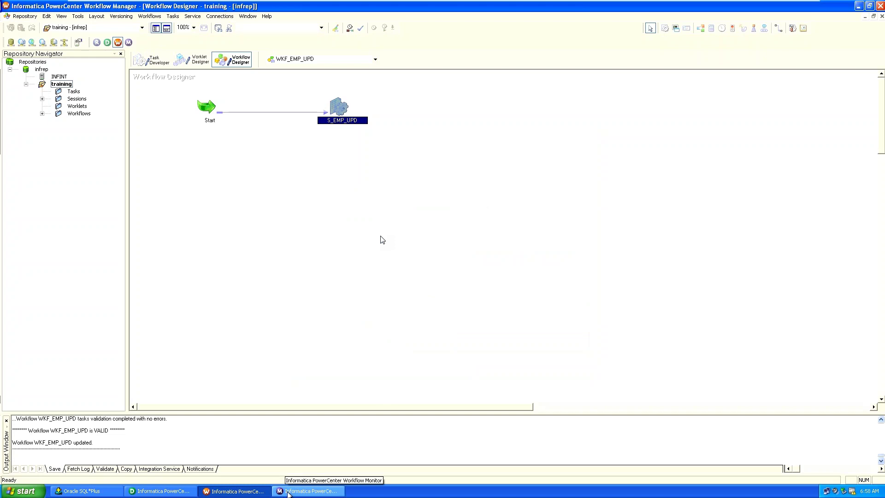
click(144, 16)
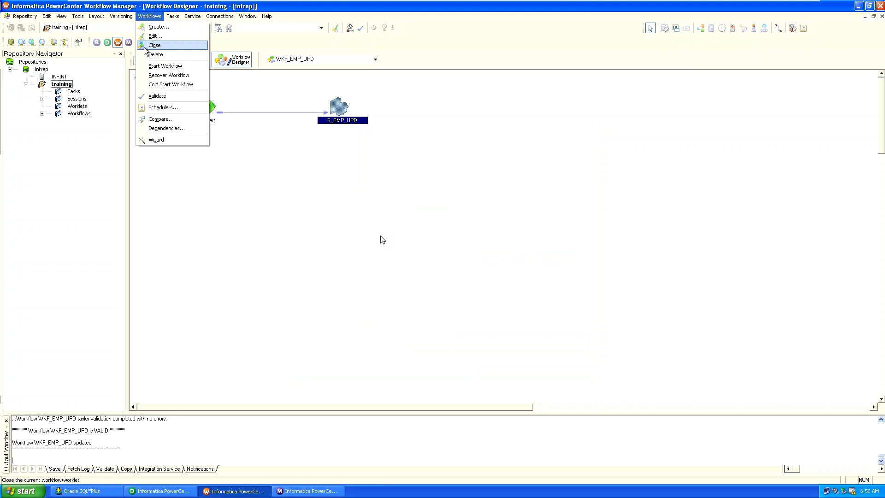
click(146, 65)
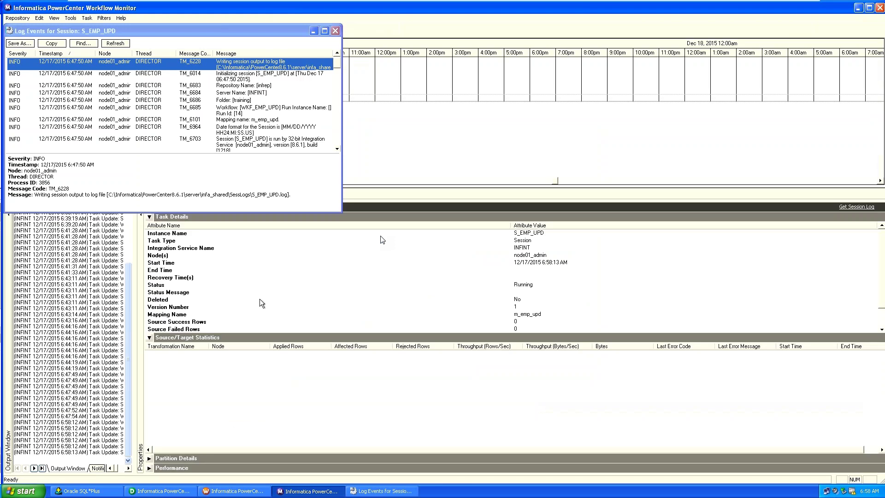
Close the old log events window in Workflow Monitor and get the session log of the new S_EMP_UPD run.
click(335, 31)
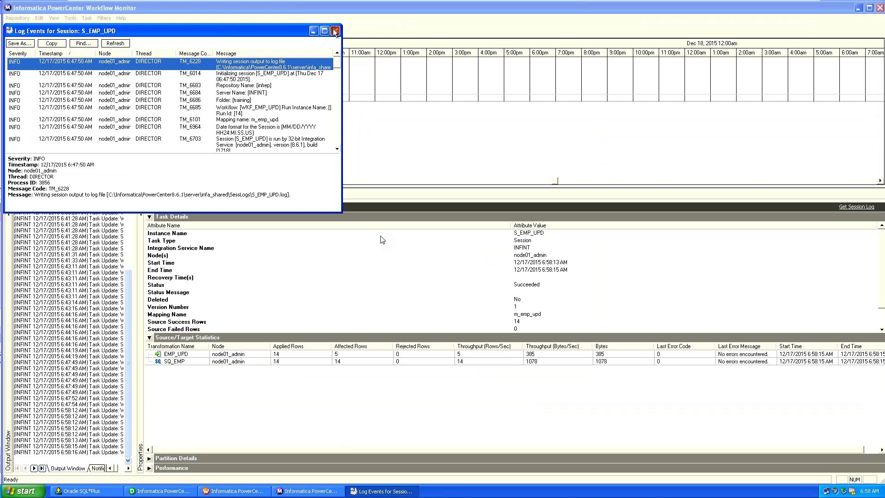
click(335, 31)
right_click(90, 97)
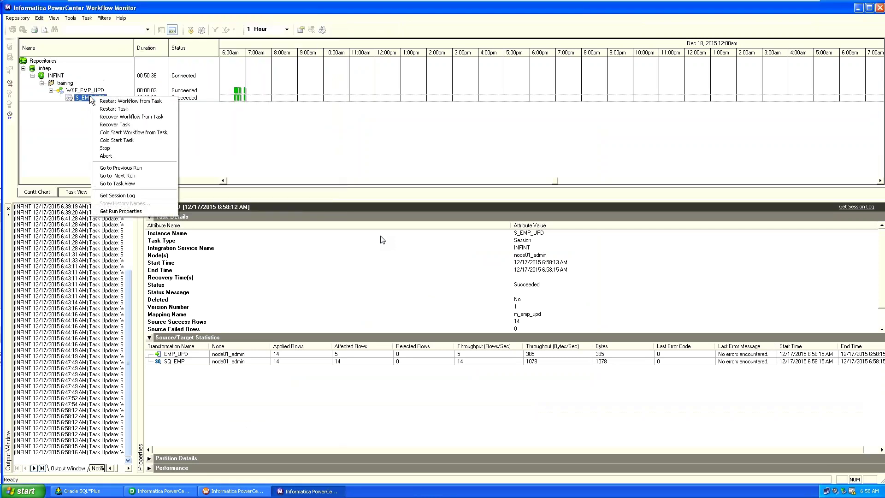
click(125, 197)
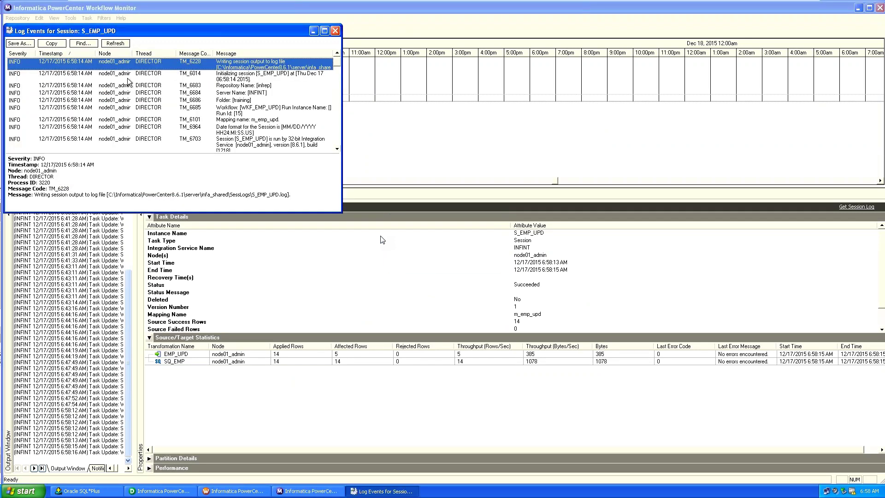
Save the new session log to the Desktop as the text file S_EMP_UPD_log_vdata and close the log events window.
click(25, 45)
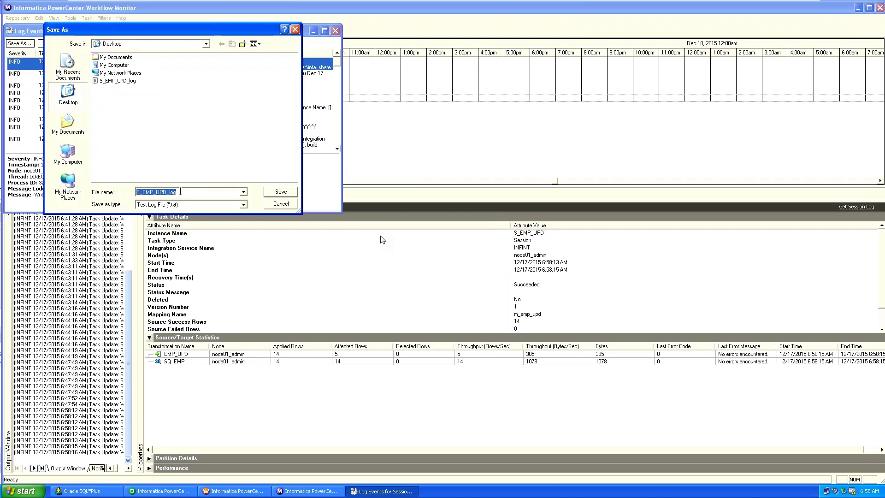
key(End)
text(_d)
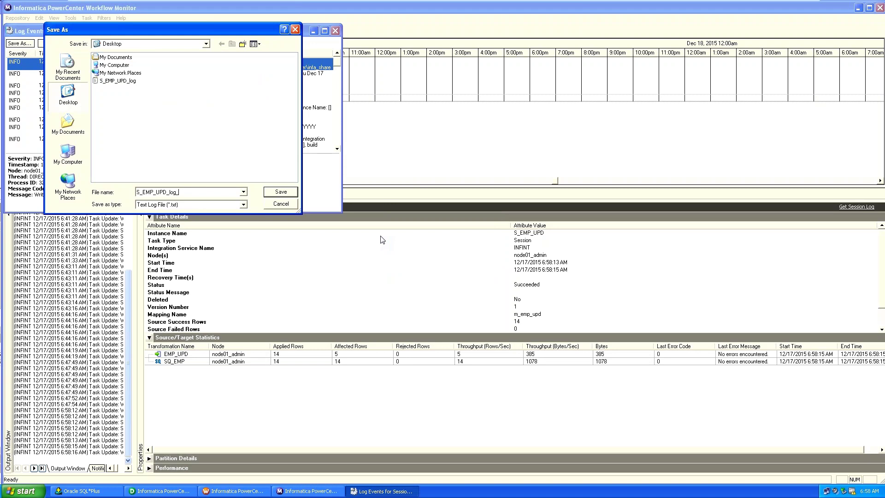
text(vdata)
click(274, 193)
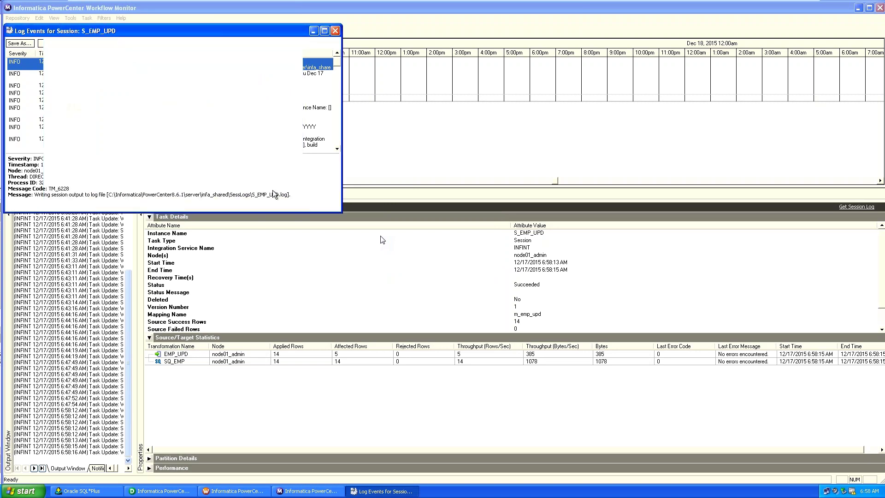
click(335, 31)
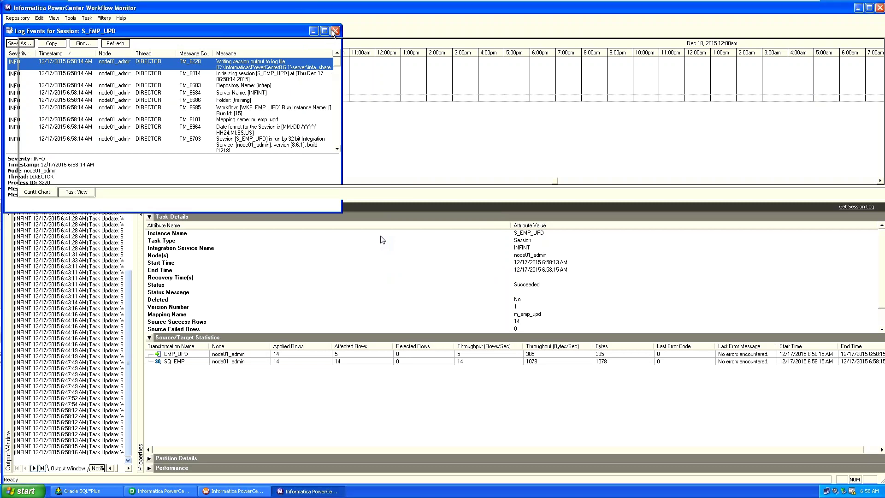
Minimize the PowerCenter windows, open S_EMP_UPD_log and S_EMP_UPD_log_vdata in Notepad, and arrange them one above the other.
click(859, 9)
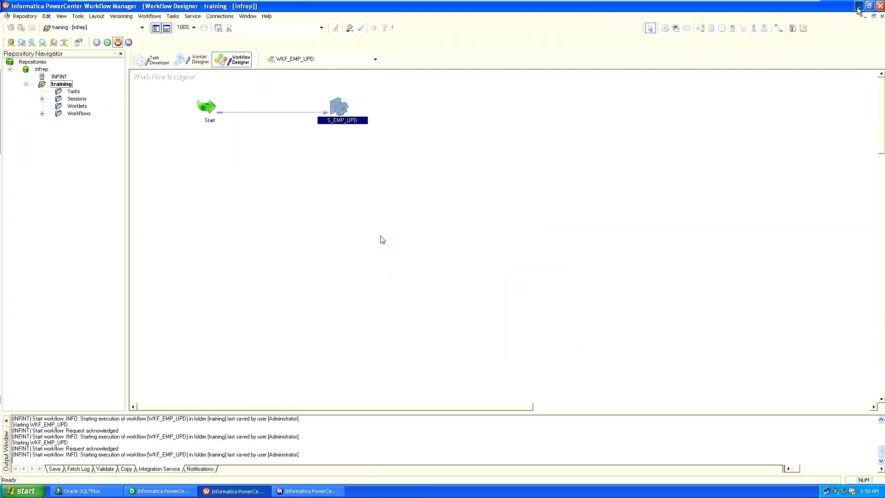
click(858, 7)
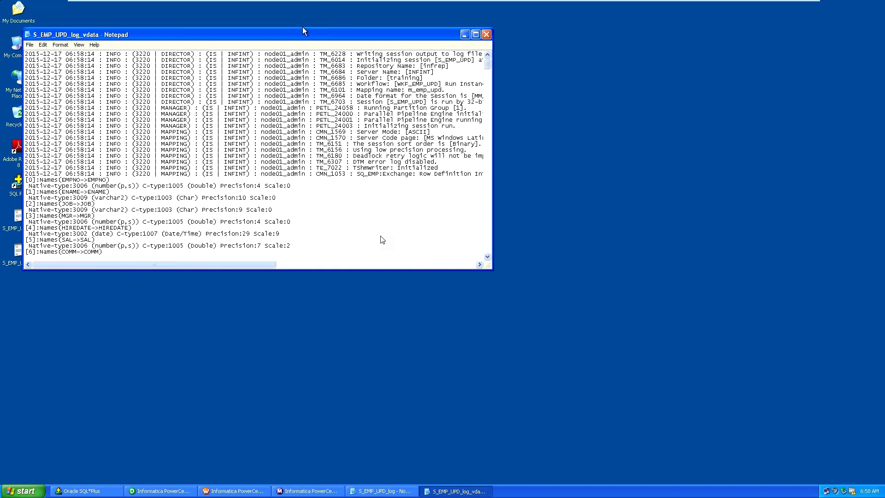
drag(303, 29, 405, 36)
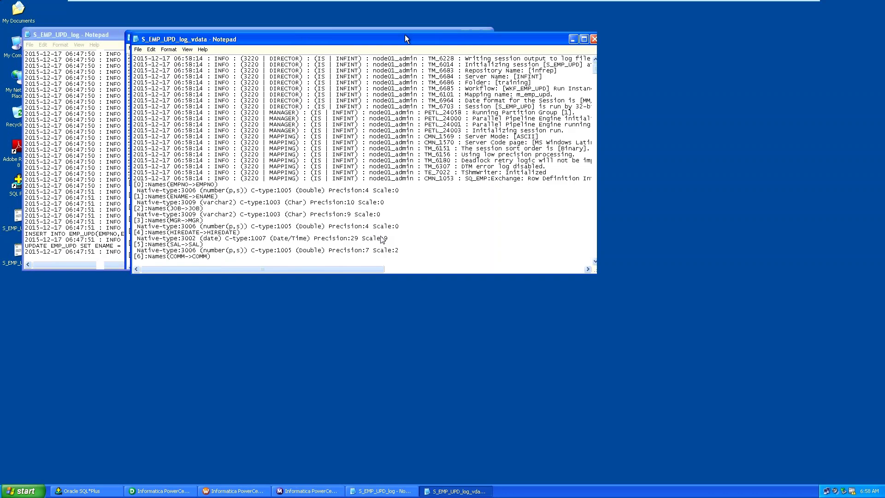
drag(405, 35, 534, 27)
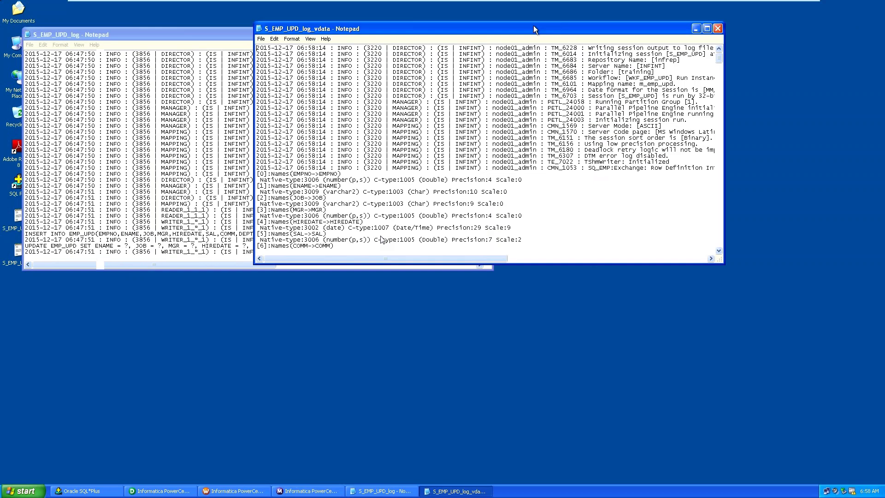
drag(534, 26, 682, 42)
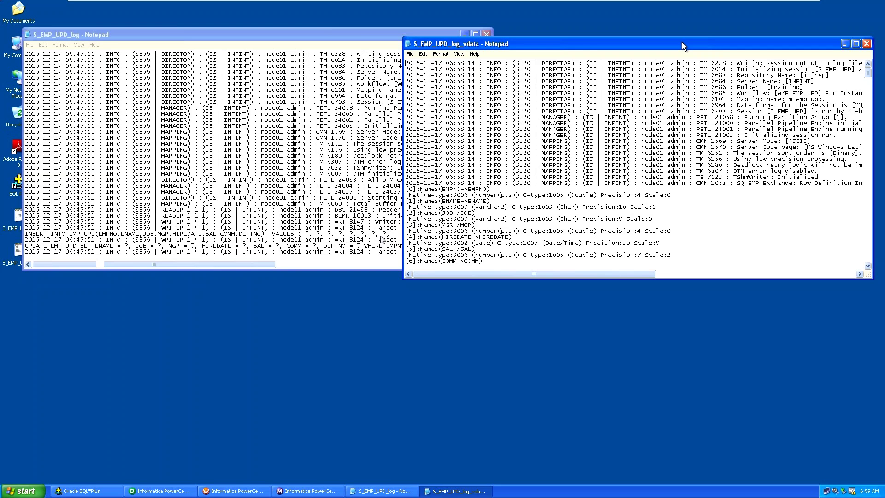
drag(682, 43, 602, 108)
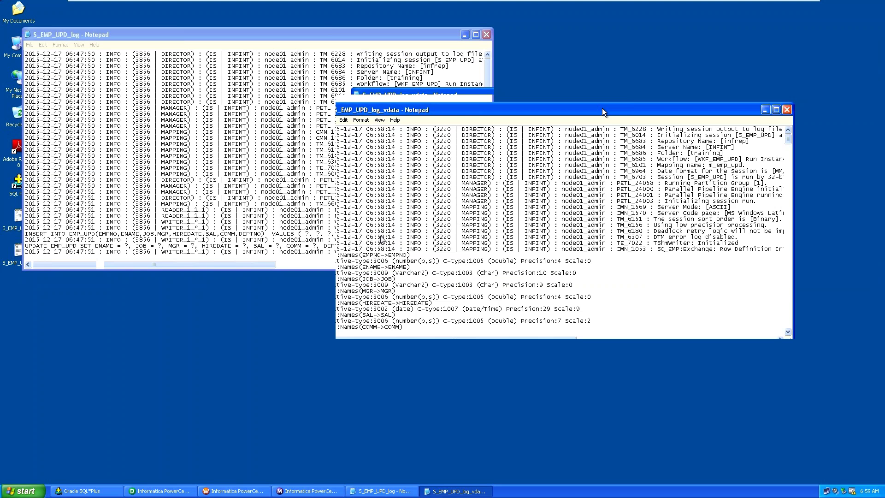
drag(602, 108, 506, 157)
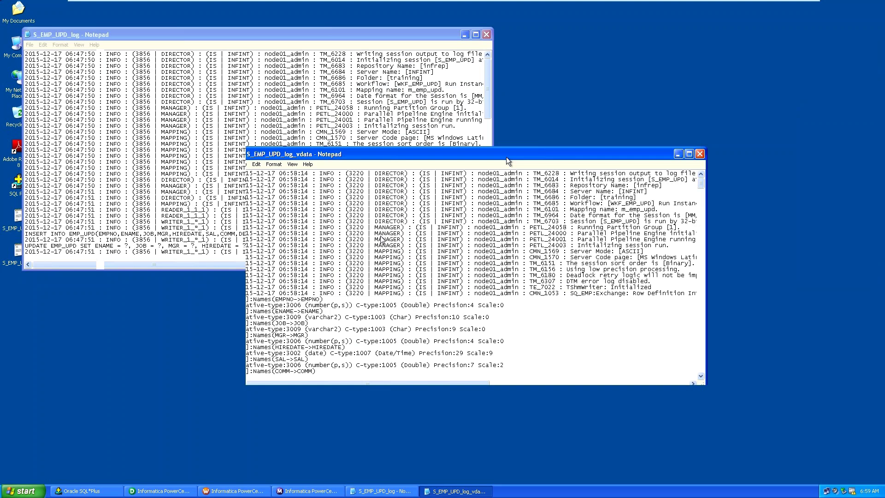
drag(506, 157, 386, 256)
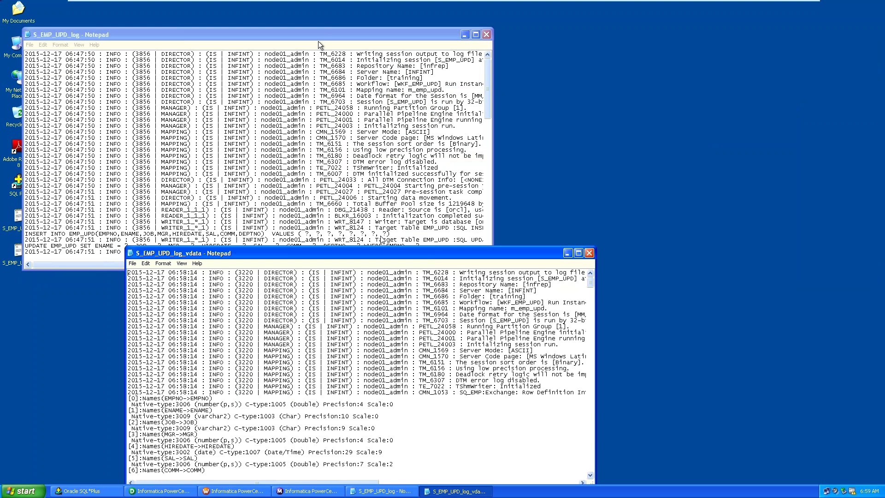
drag(318, 40, 392, 14)
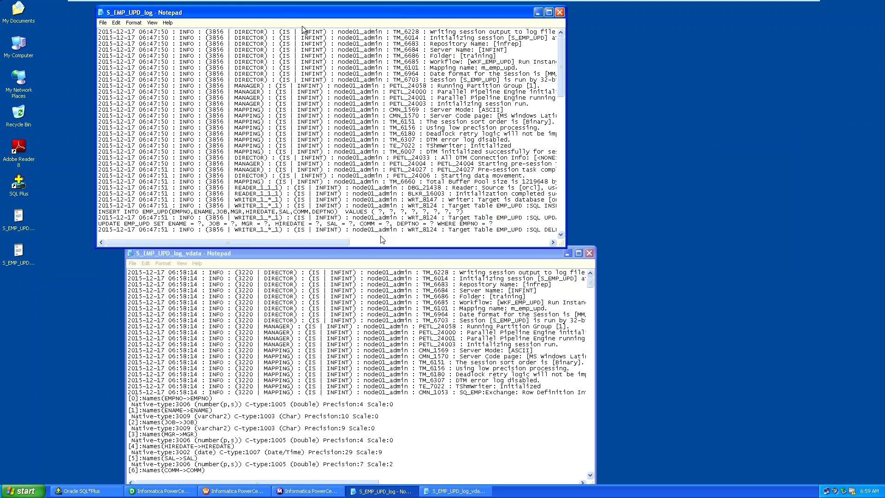
Check the file size of S_EMP_UPD_log in its file properties and close the properties.
click(726, 115)
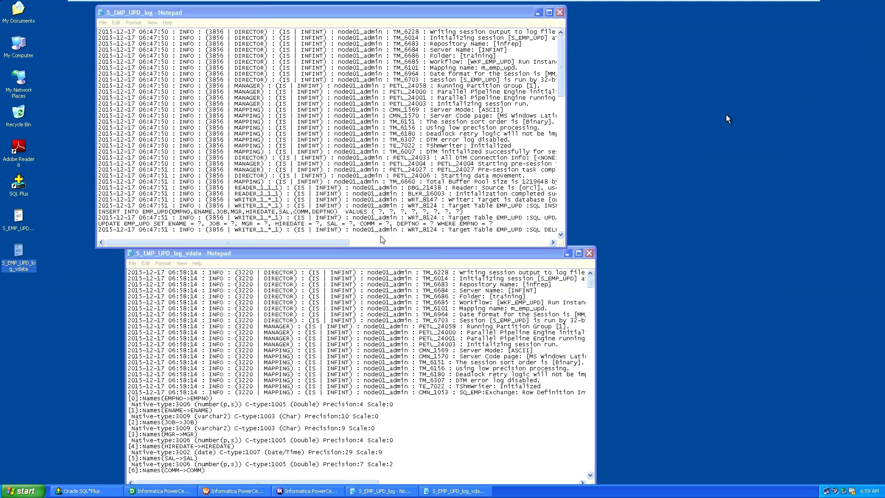
right_click(19, 216)
click(62, 348)
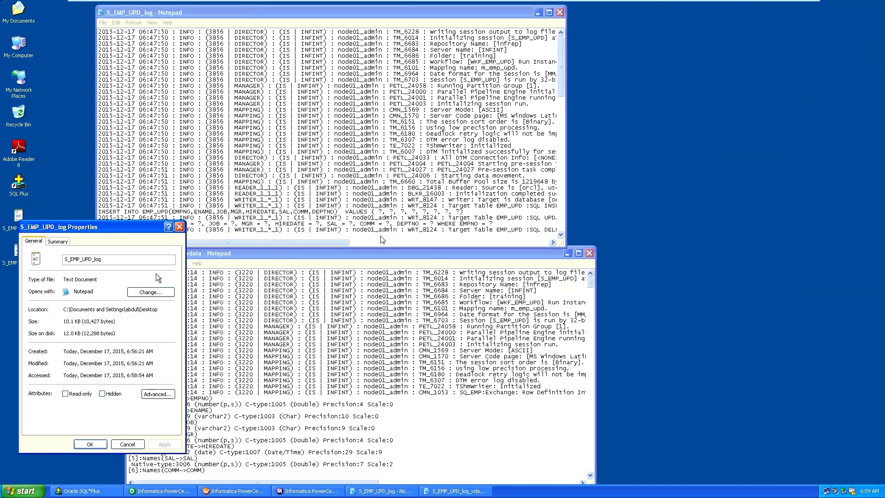
click(179, 226)
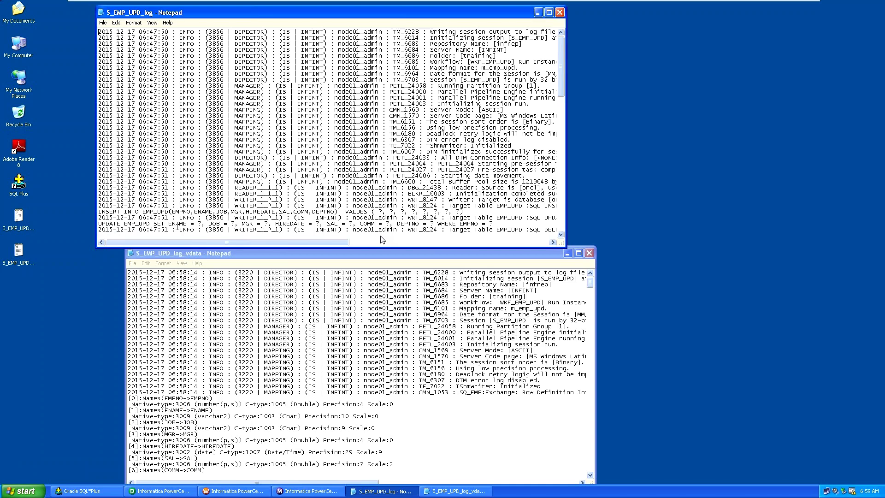